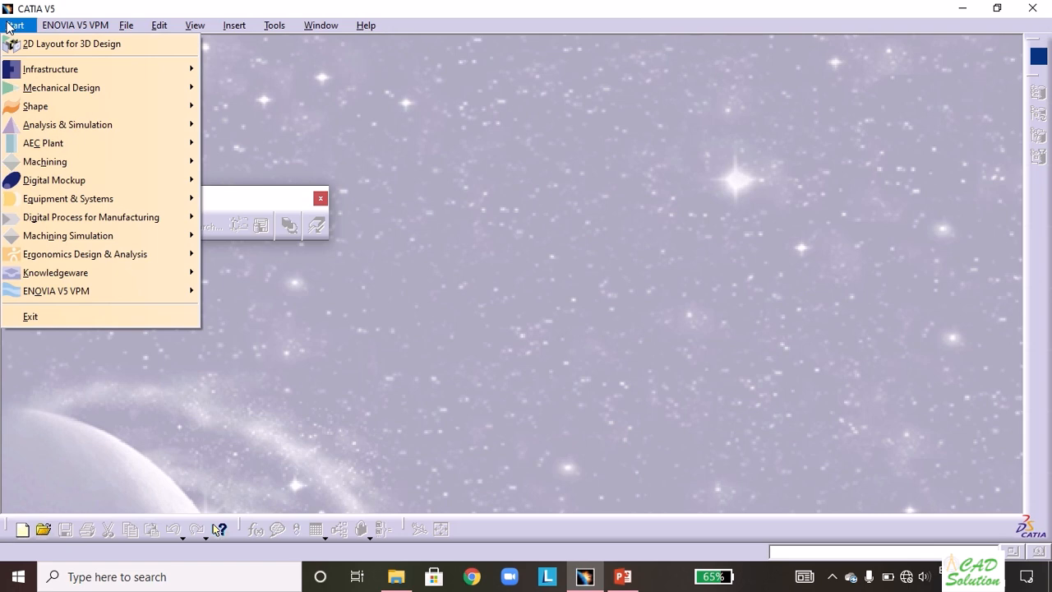
Create a new part named Part1 with hybrid design enabled and open a sketch on the yz plane
{"action": "mouse_move", "coordinate": [57, 88]}
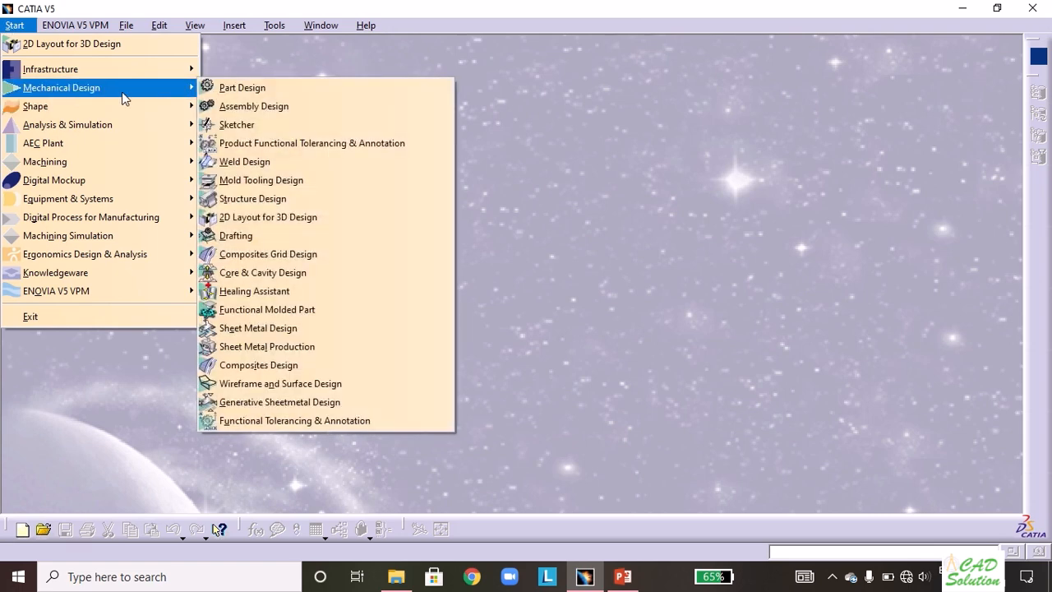
{"action": "left_click", "coordinate": [247, 125]}
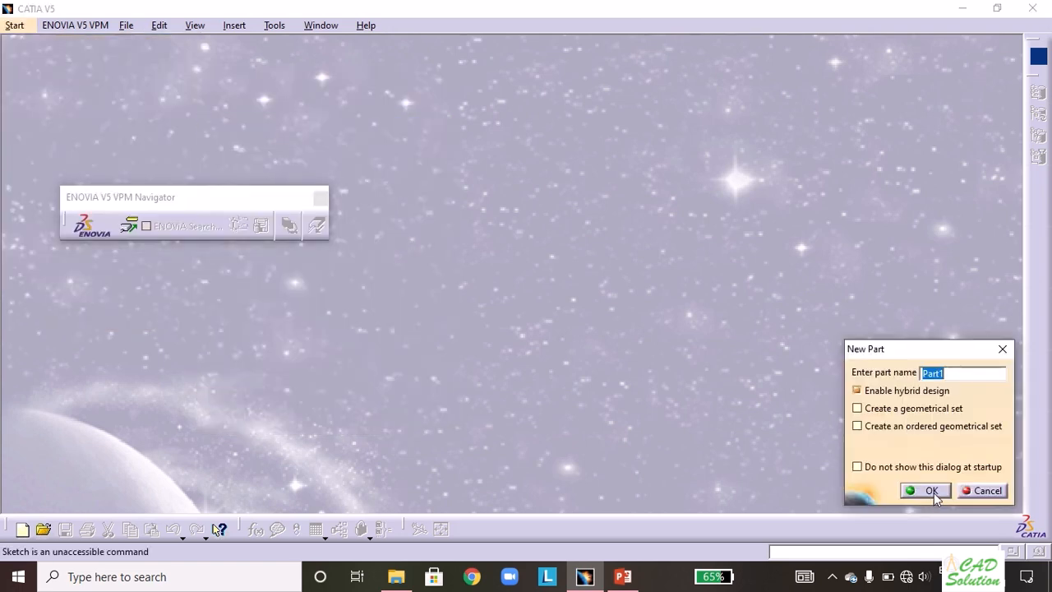
{"action": "left_click", "coordinate": [931, 491]}
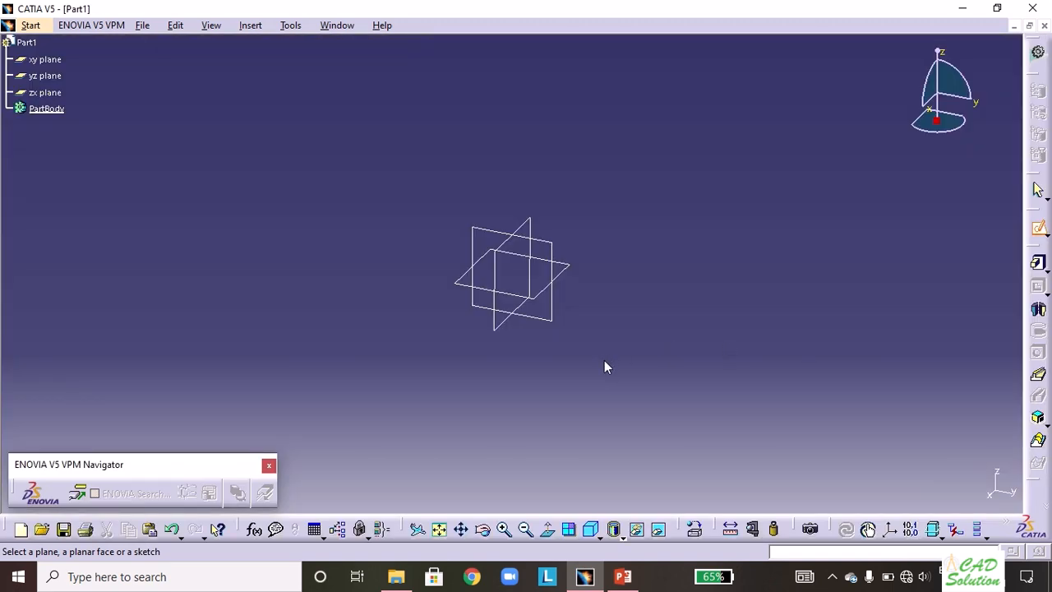
{"action": "left_click", "coordinate": [560, 249]}
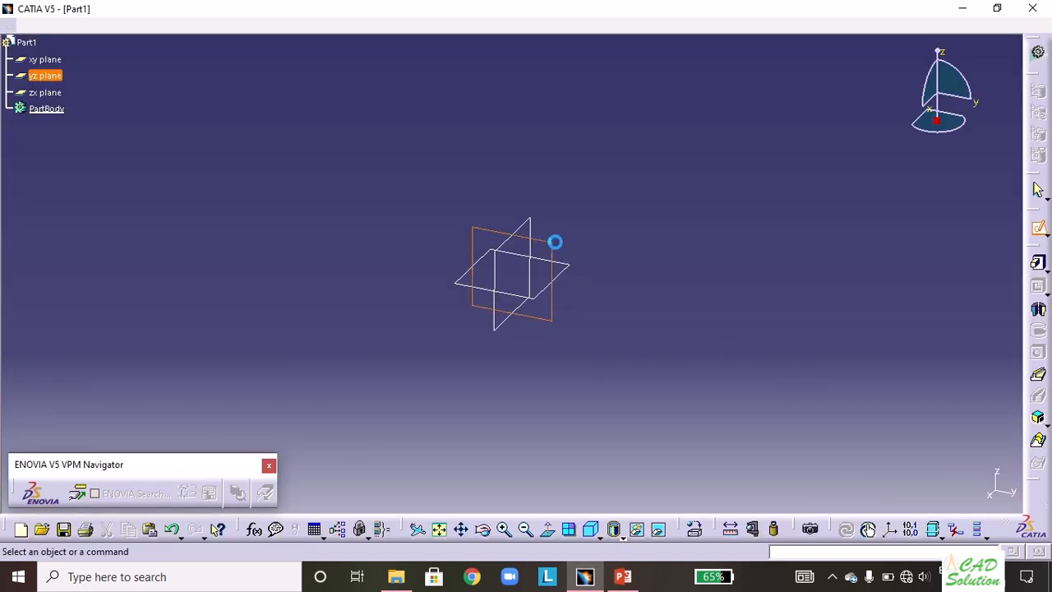
{"action": "left_click", "coordinate": [1037, 227]}
Check reference drawing 8 in File Explorer, then sketch two concentric circles at the origin with radii of about 36 mm and 51 mm
{"action": "left_click", "coordinate": [396, 576]}
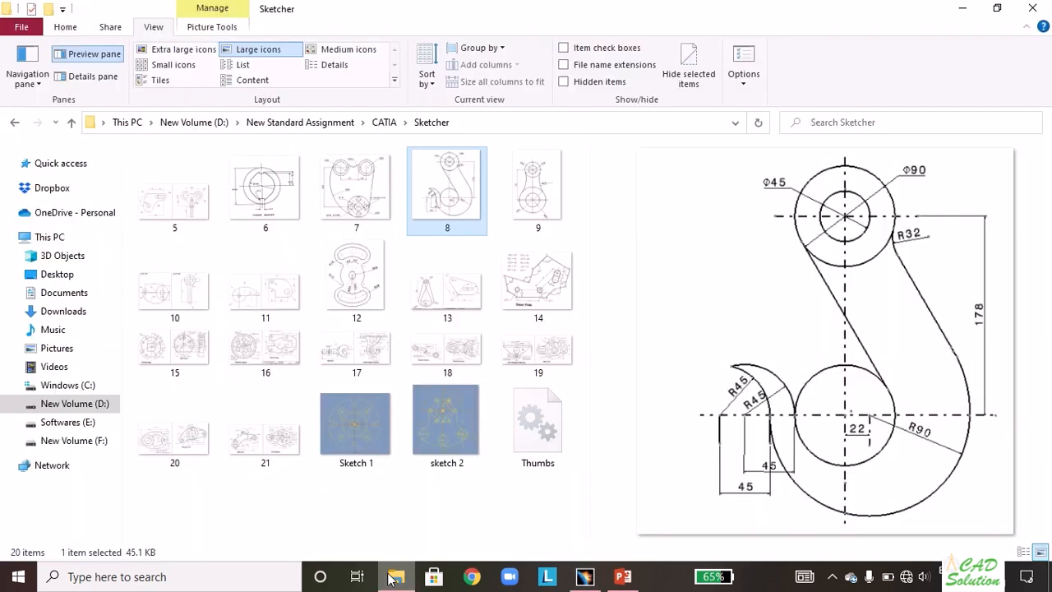
{"action": "left_click", "coordinate": [392, 577]}
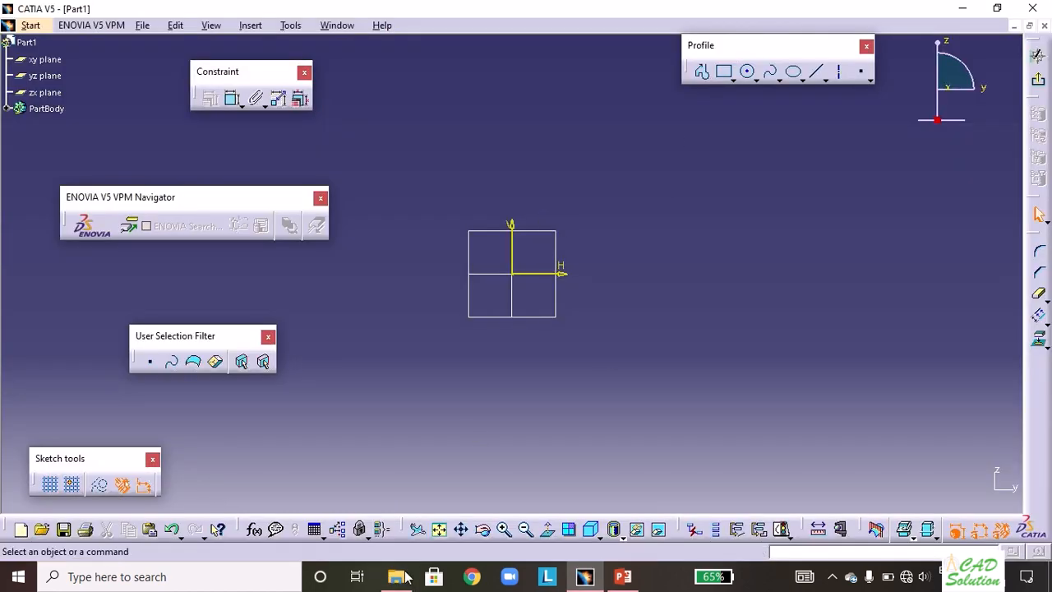
{"action": "left_click", "coordinate": [746, 72]}
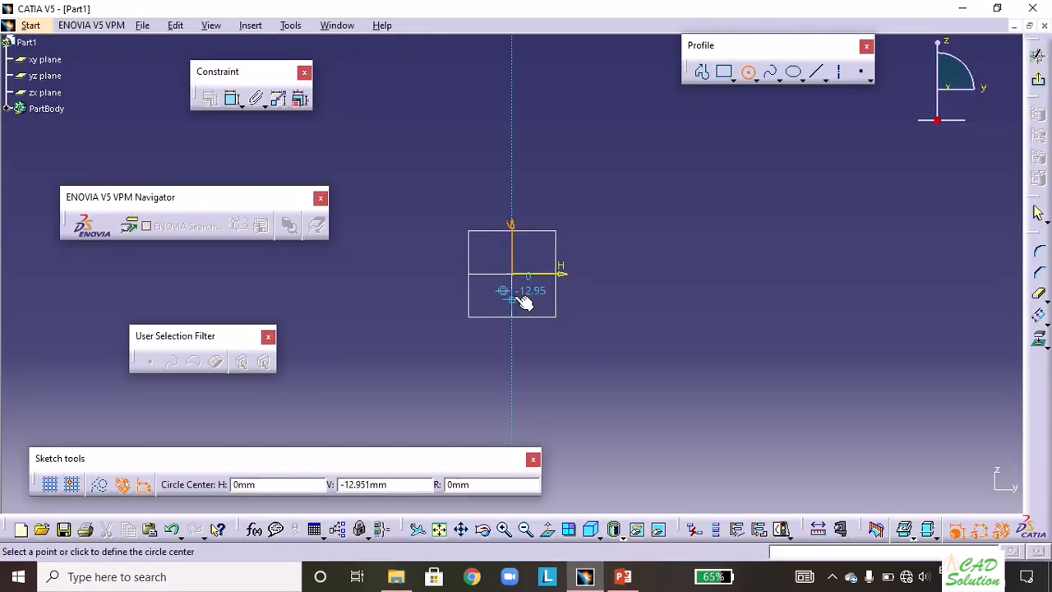
{"action": "left_click", "coordinate": [514, 278]}
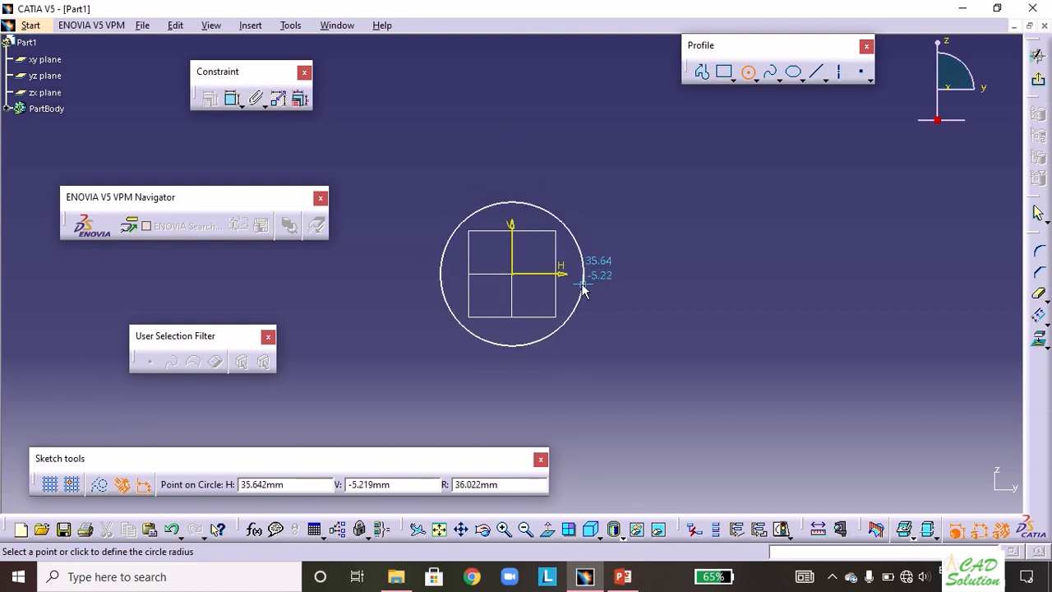
{"action": "left_click", "coordinate": [584, 278]}
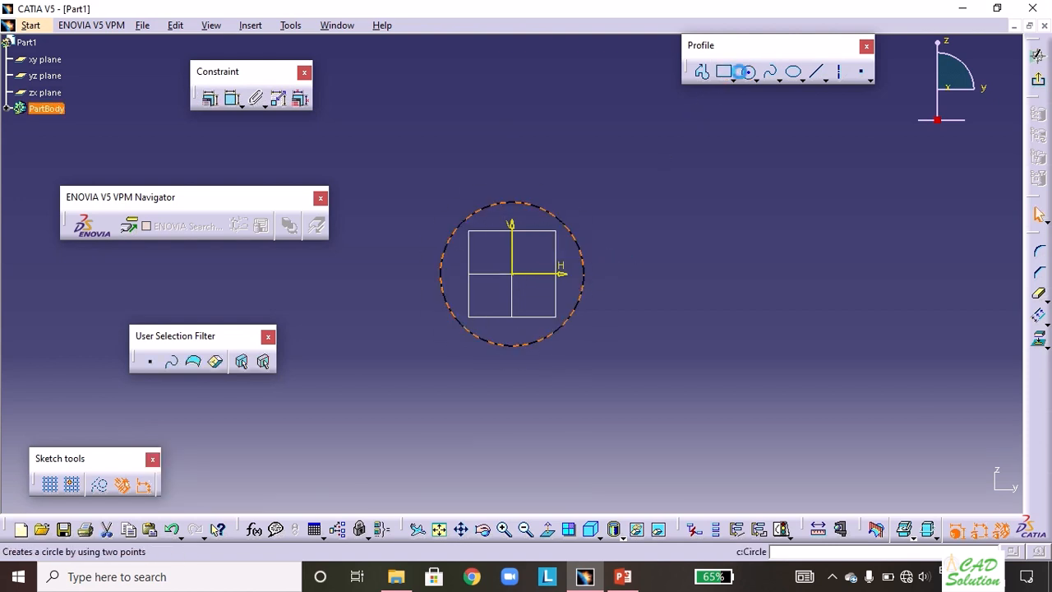
{"action": "left_click", "coordinate": [745, 72]}
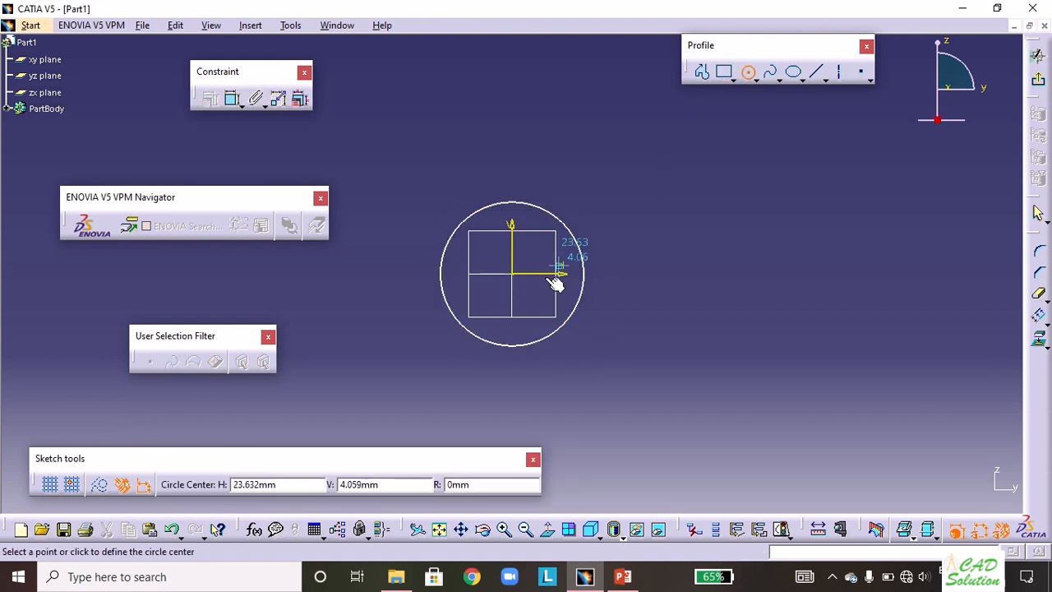
{"action": "left_click", "coordinate": [511, 281]}
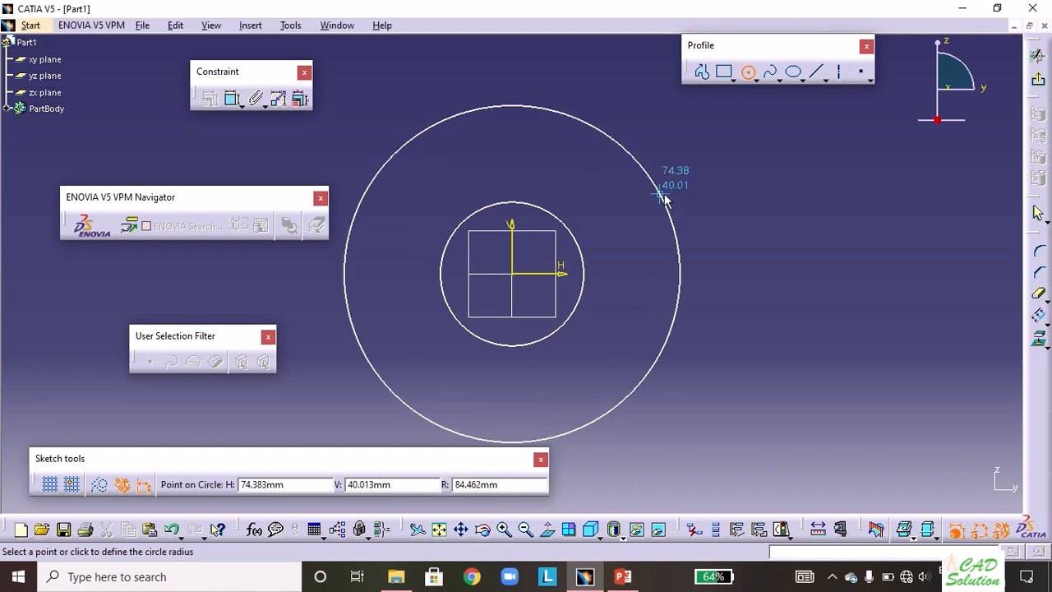
{"action": "left_click", "coordinate": [609, 250]}
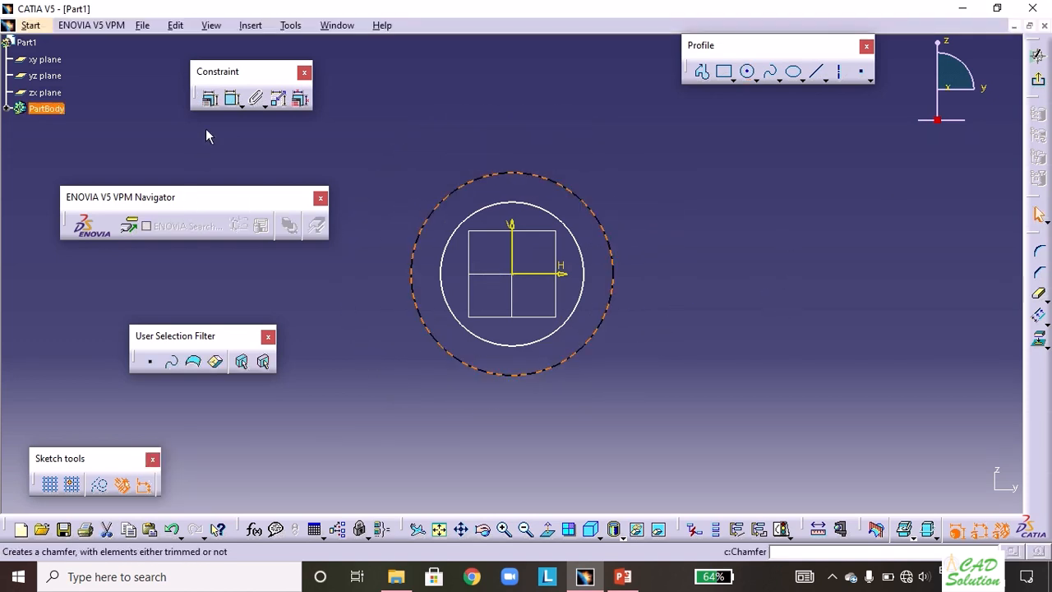
Add a radius dimension to the outer circle and another to the inner circle
{"action": "left_click", "coordinate": [231, 101]}
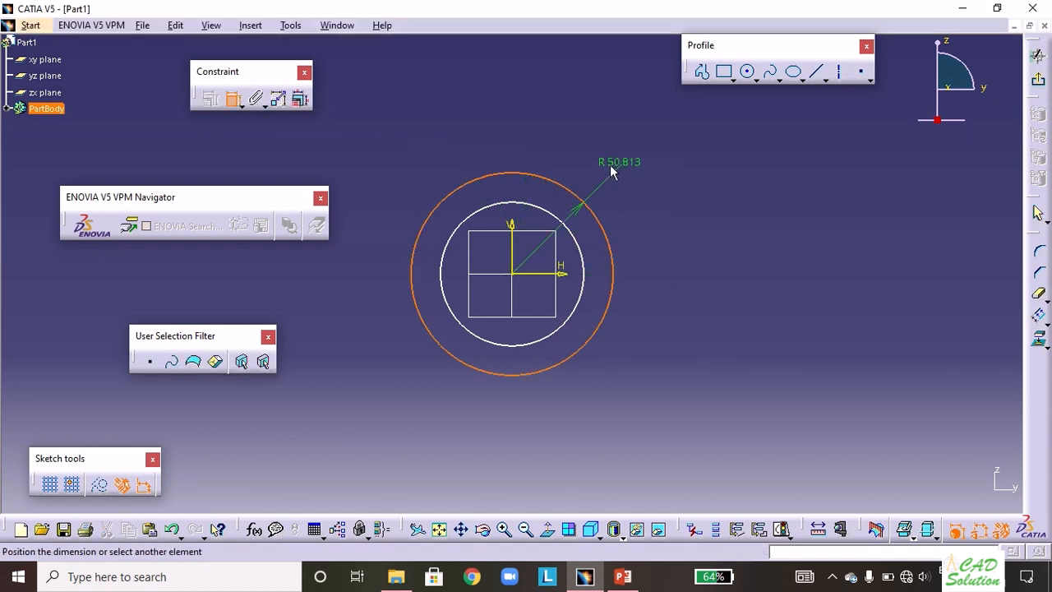
{"action": "left_click", "coordinate": [616, 166]}
{"action": "left_click", "coordinate": [232, 99]}
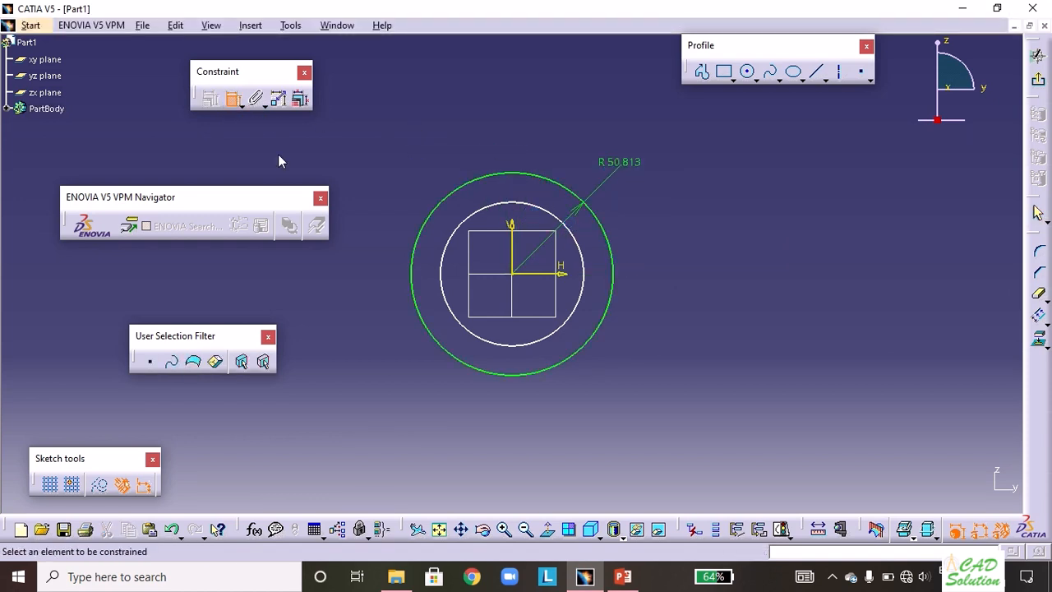
{"action": "left_click", "coordinate": [551, 218]}
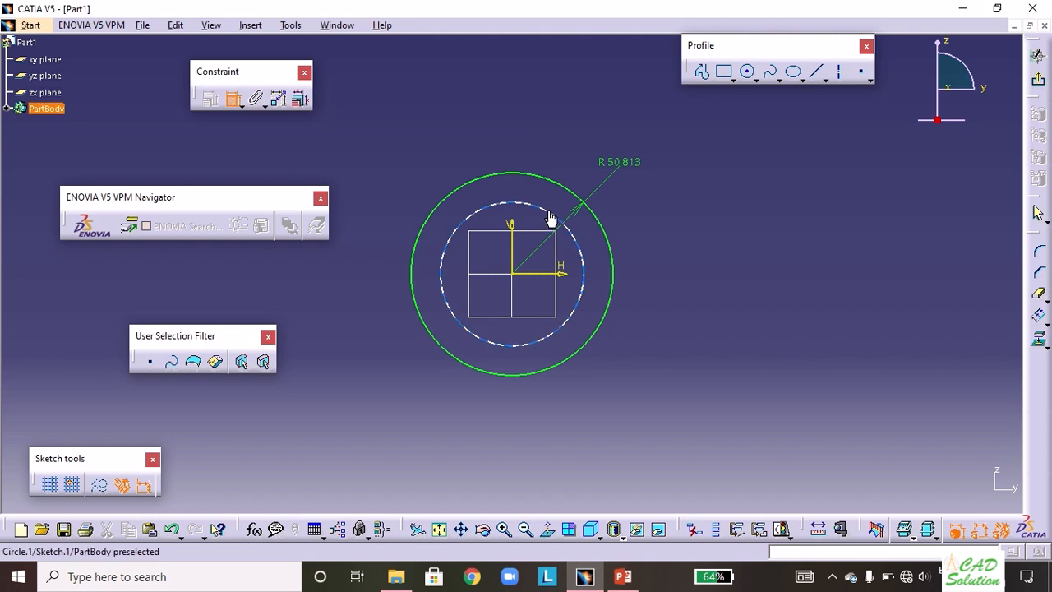
{"action": "left_click", "coordinate": [589, 154]}
{"action": "left_click", "coordinate": [597, 144]}
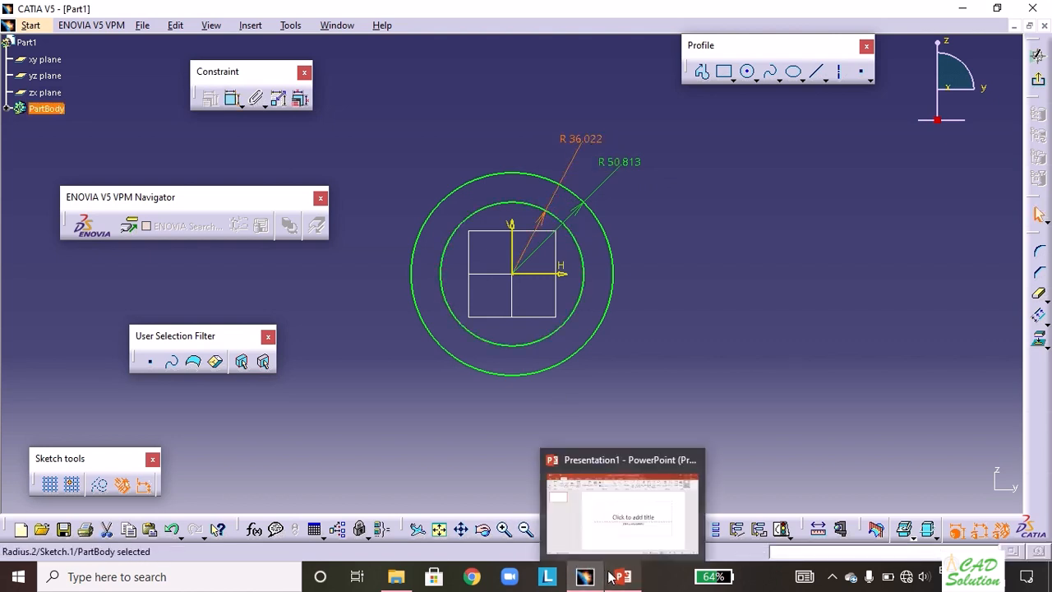
Change the inner circle's dimension to a diameter and set it to 45 mm
{"action": "double_click", "coordinate": [587, 138]}
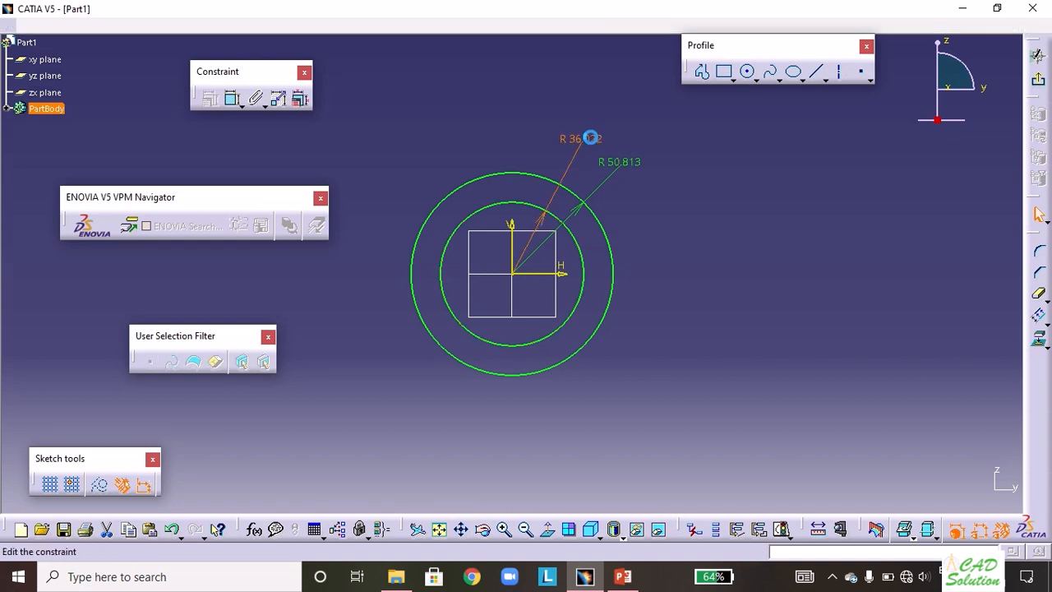
{"action": "left_click", "coordinate": [869, 454]}
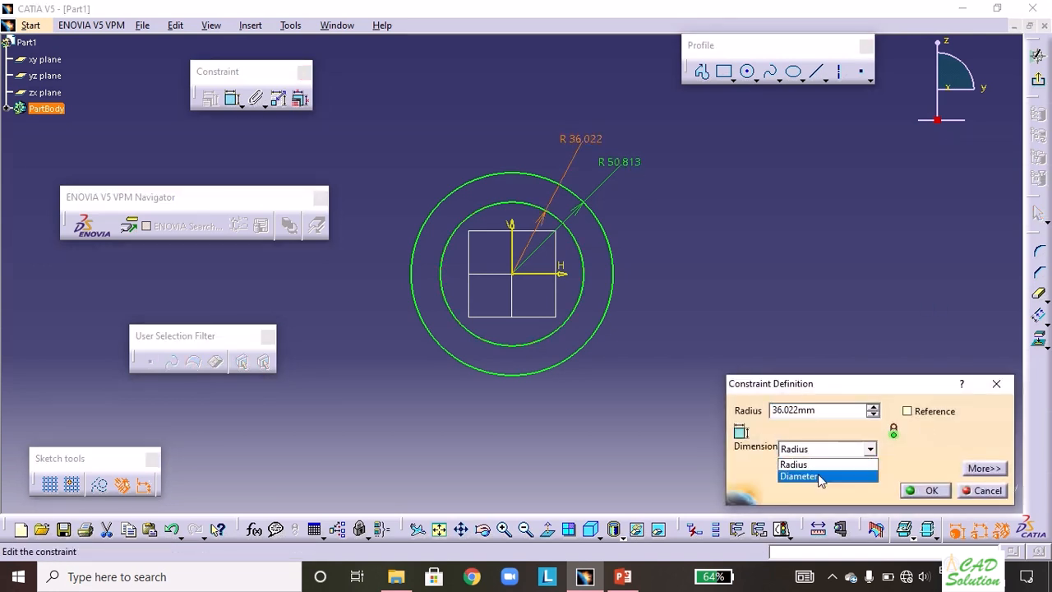
{"action": "left_click", "coordinate": [809, 475]}
{"action": "left_click", "coordinate": [824, 417]}
{"action": "left_click_drag", "start_coordinate": [824, 417], "coordinate": [757, 423]}
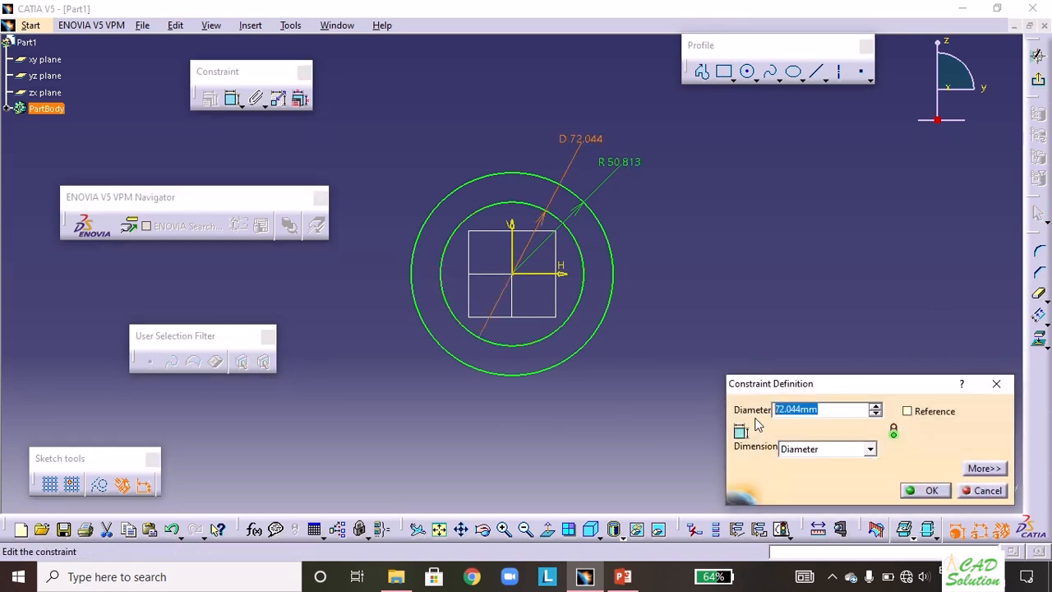
{"action": "type", "text": "45"}
{"action": "left_click", "coordinate": [923, 491]}
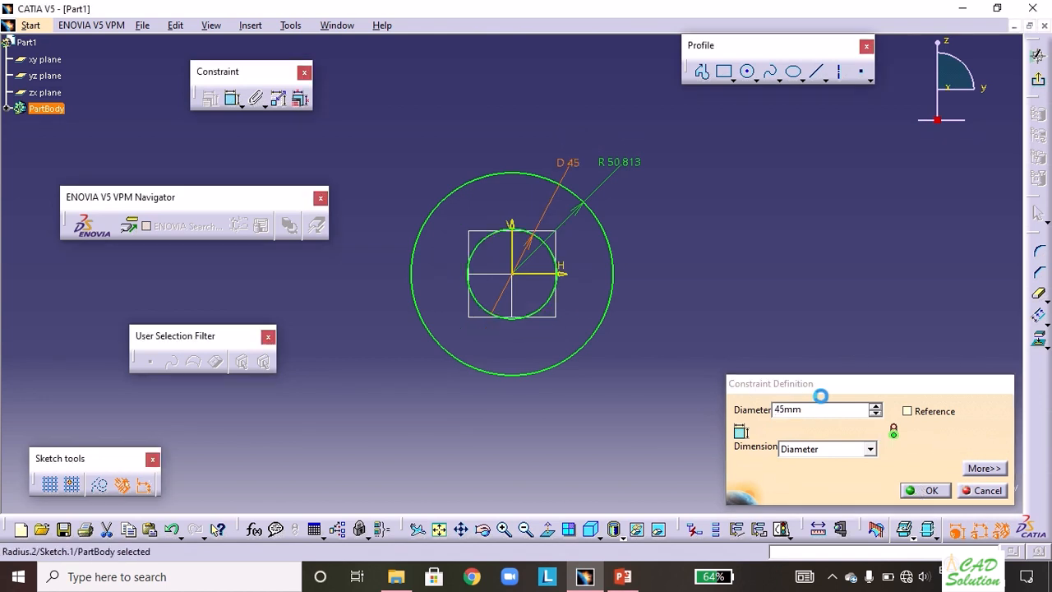
Change the outer circle's dimension to a diameter and set it to 90 mm
{"action": "double_click", "coordinate": [635, 158]}
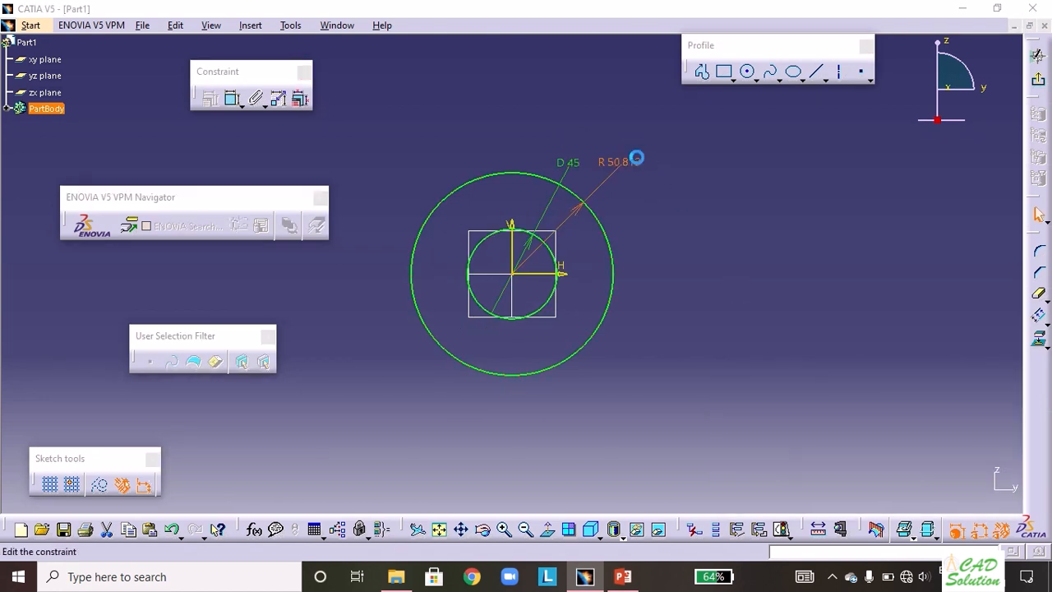
{"action": "left_click", "coordinate": [868, 448]}
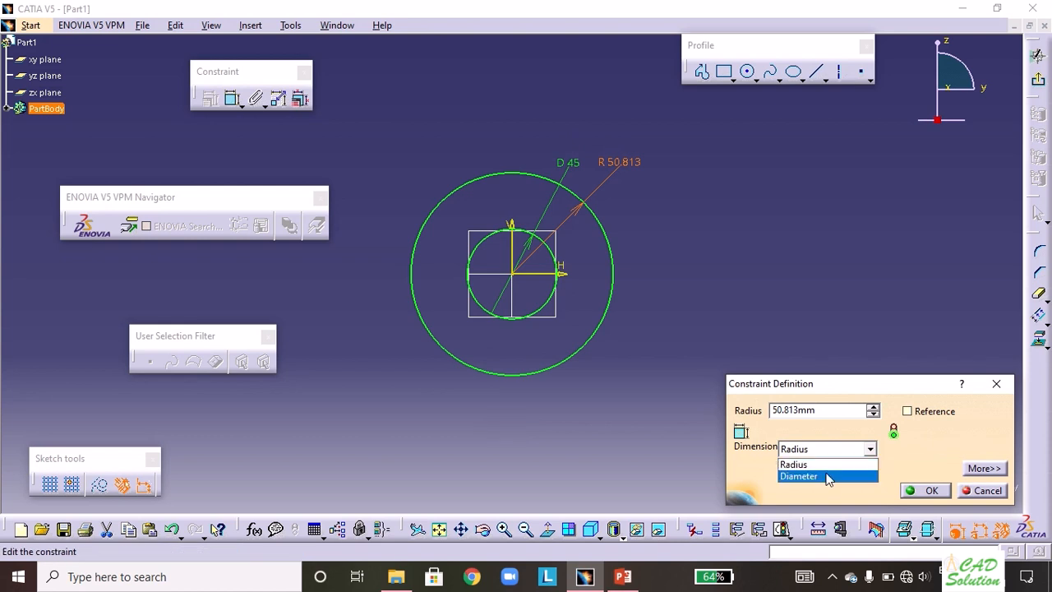
{"action": "left_click", "coordinate": [821, 473]}
{"action": "left_click_drag", "start_coordinate": [821, 409], "coordinate": [777, 420]}
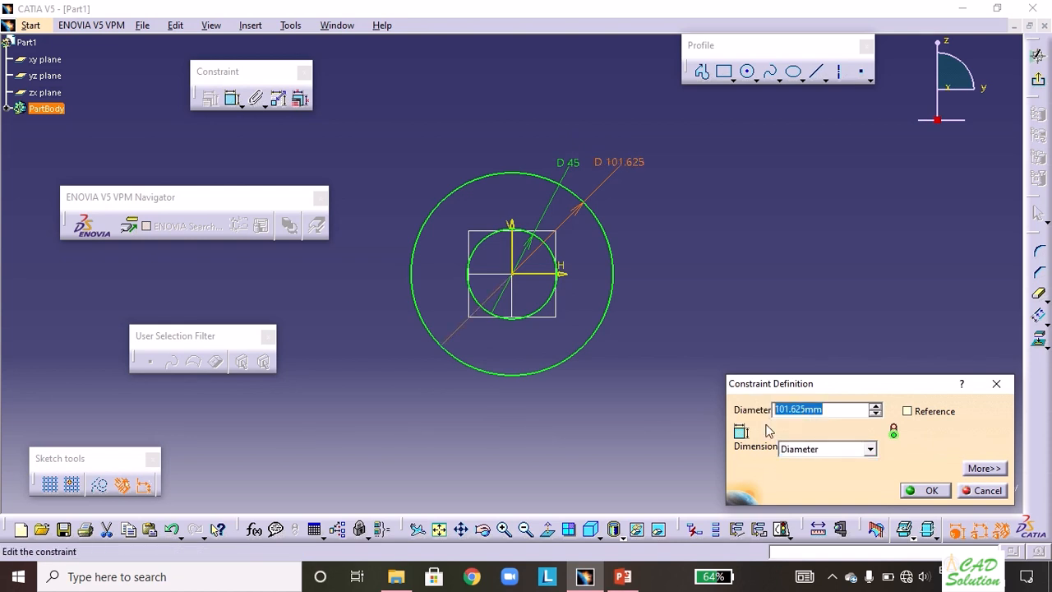
{"action": "type", "text": "90"}
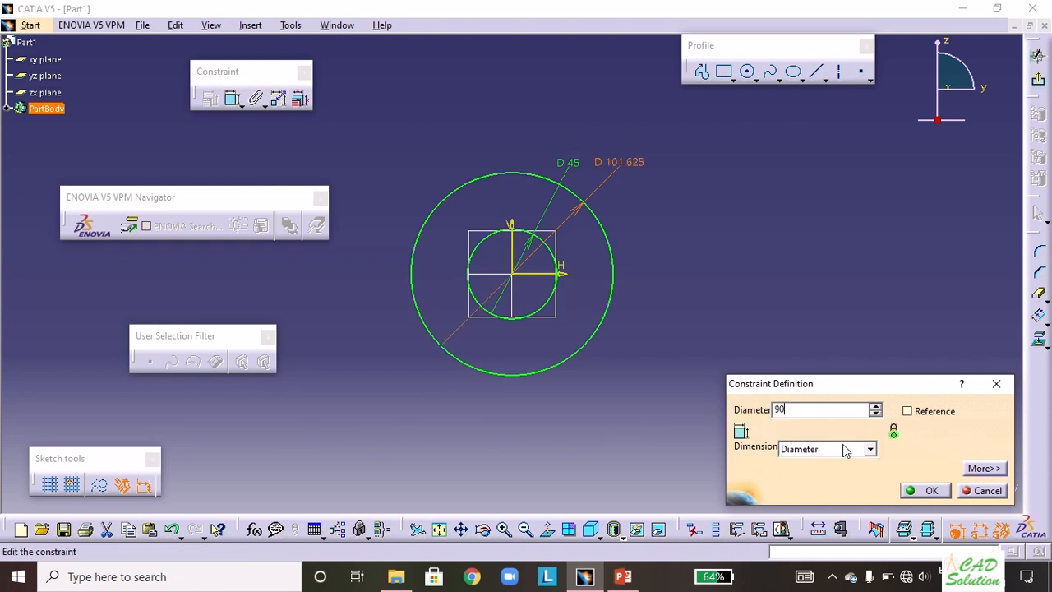
{"action": "left_click", "coordinate": [937, 491]}
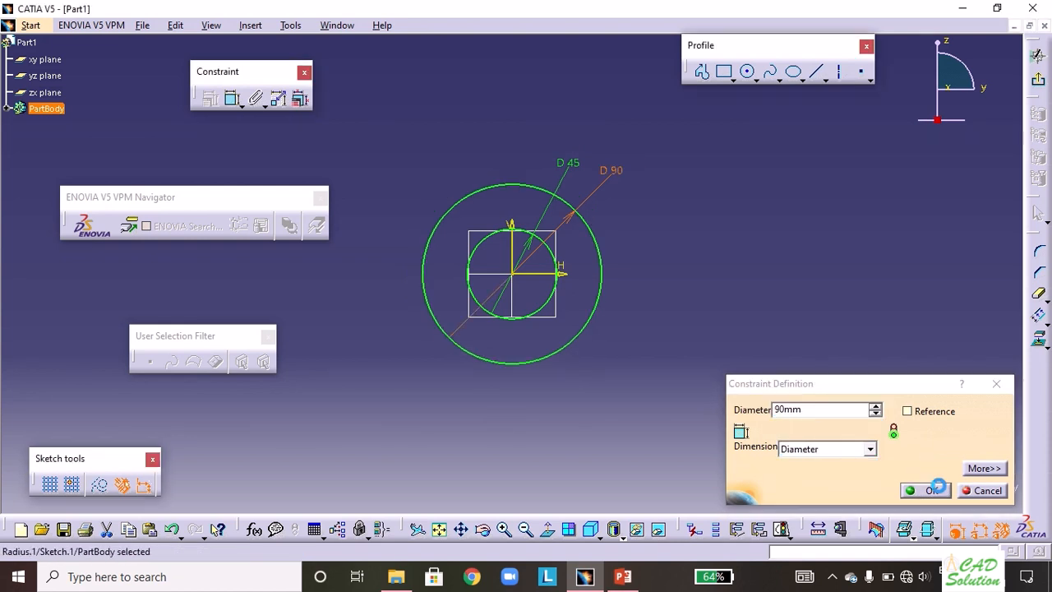
Sketch a horizontal line about 91 mm below the circles' centre and convert it to a construction element
{"action": "left_click", "coordinate": [464, 529]}
{"action": "left_click_drag", "start_coordinate": [624, 438], "coordinate": [646, 348]}
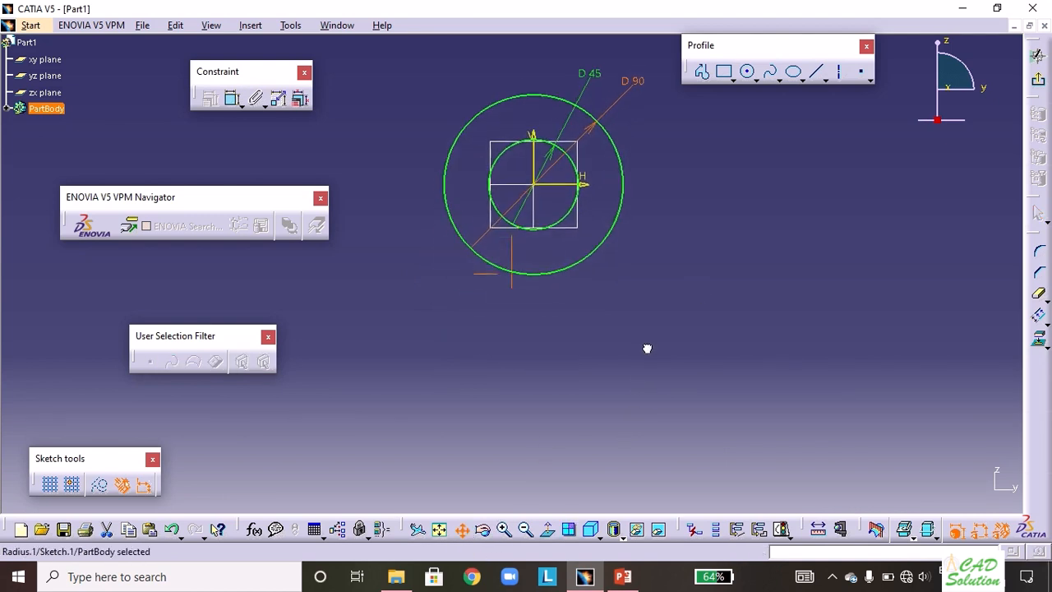
{"action": "left_click", "coordinate": [815, 73]}
{"action": "left_click", "coordinate": [392, 362]}
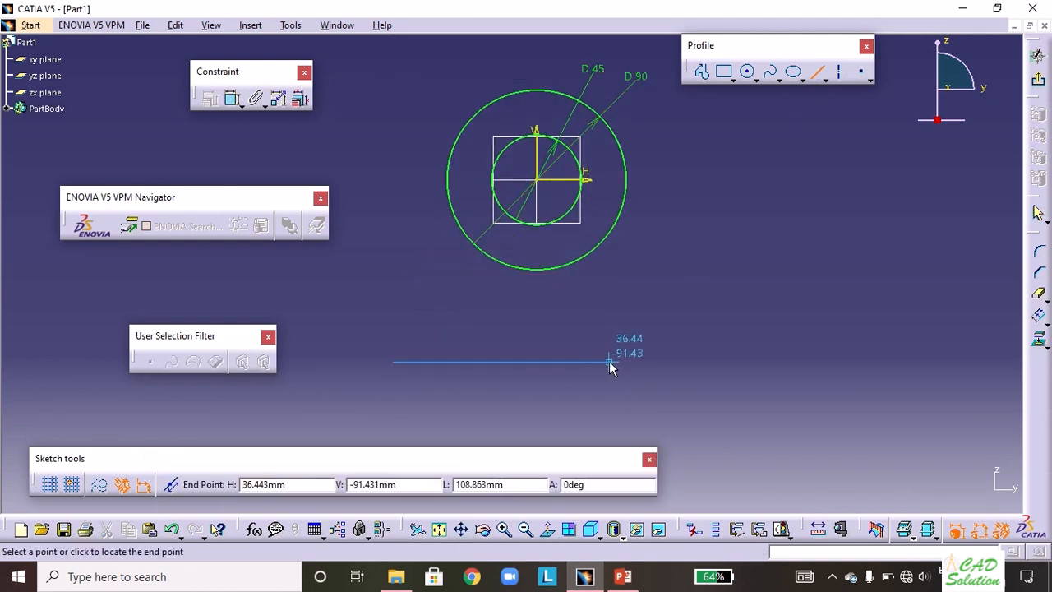
{"action": "left_click", "coordinate": [695, 362]}
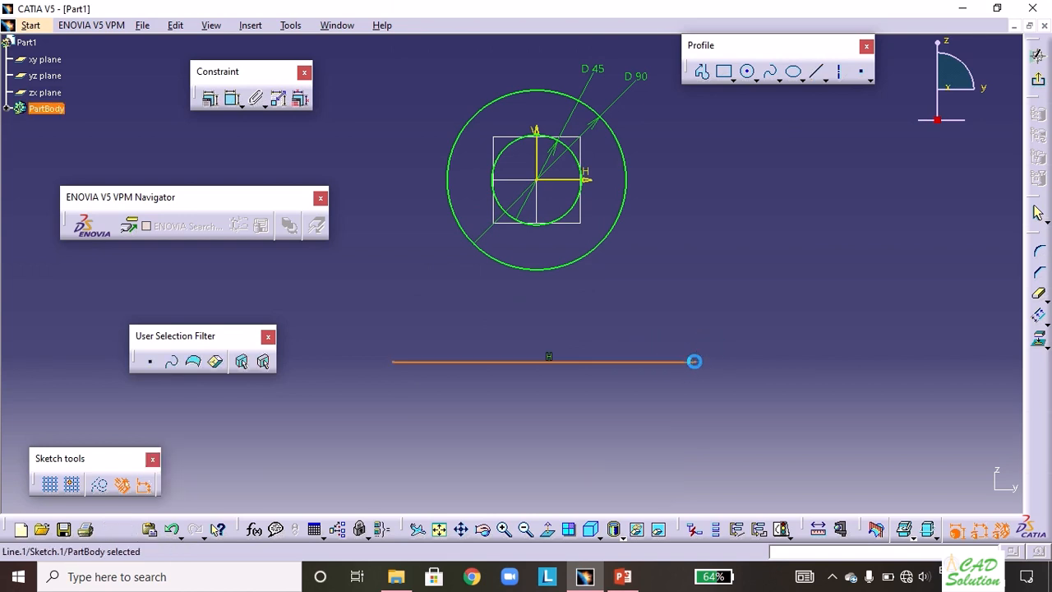
{"action": "left_click", "coordinate": [99, 484]}
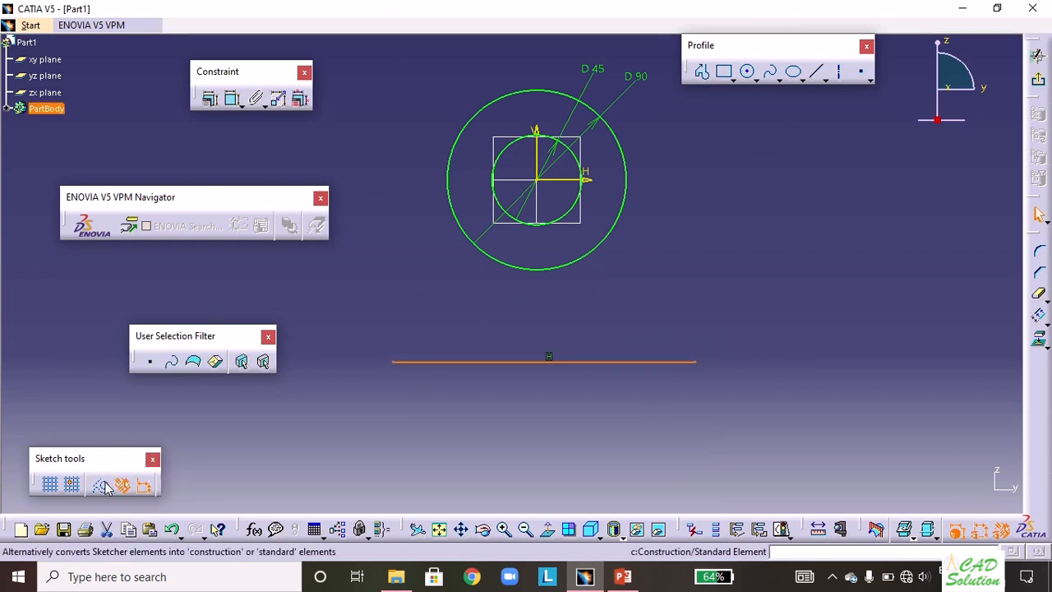
{"action": "left_click", "coordinate": [359, 439]}
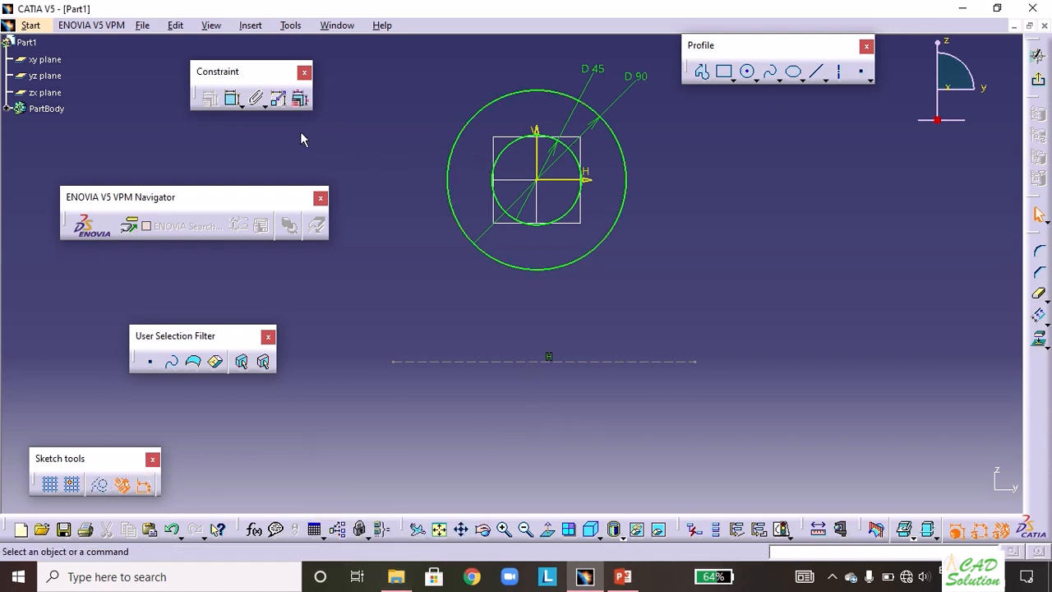
Dimension the vertical distance between the horizontal axis and the construction line, placing it beside the circles
{"action": "left_click", "coordinate": [232, 97]}
{"action": "left_click", "coordinate": [558, 185]}
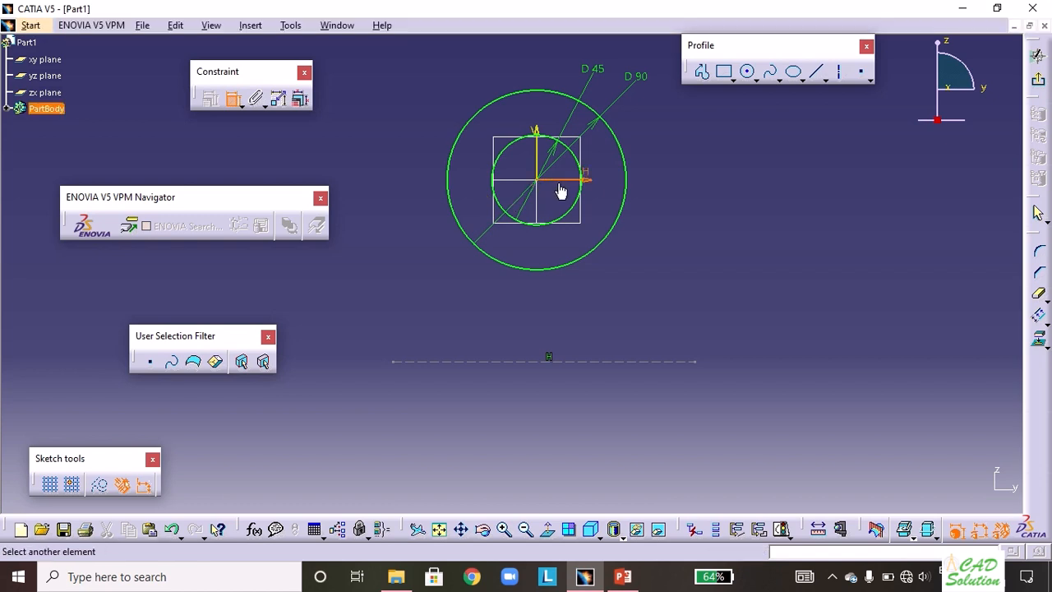
{"action": "left_click", "coordinate": [581, 363]}
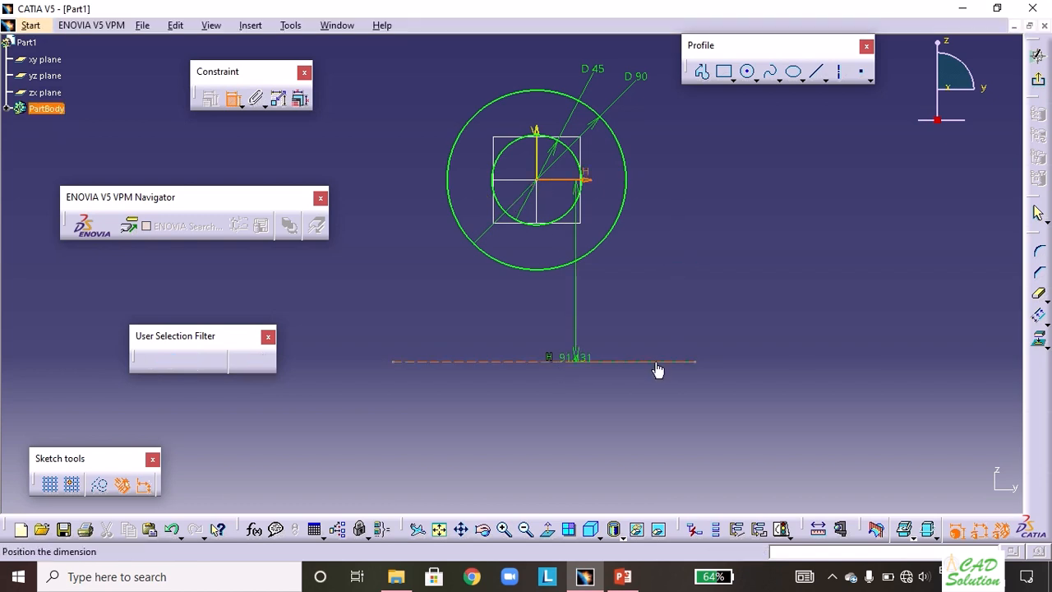
{"action": "left_click", "coordinate": [719, 265]}
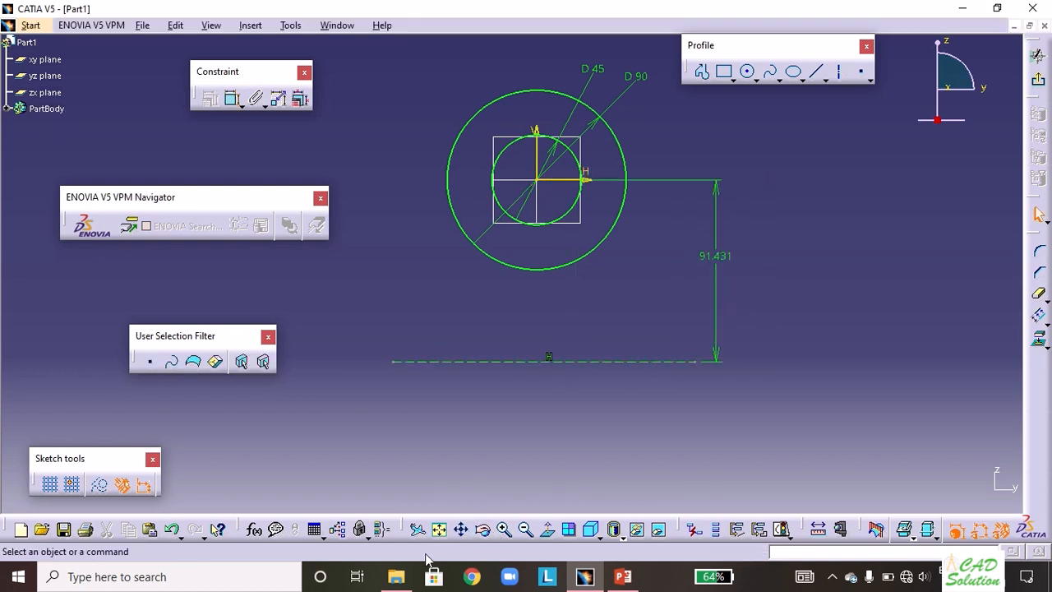
Consult the reference drawing and set the construction line's distance from the horizontal axis to 178 mm
{"action": "left_click", "coordinate": [397, 578]}
{"action": "left_click", "coordinate": [398, 578]}
{"action": "double_click", "coordinate": [715, 258]}
{"action": "type", "text": "178"}
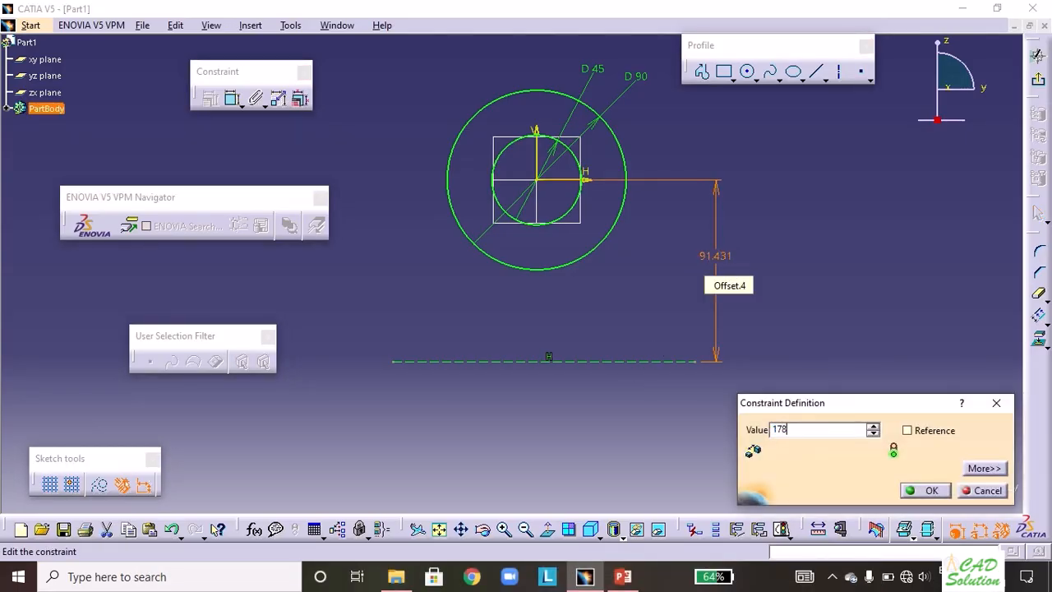
{"action": "left_click", "coordinate": [927, 490]}
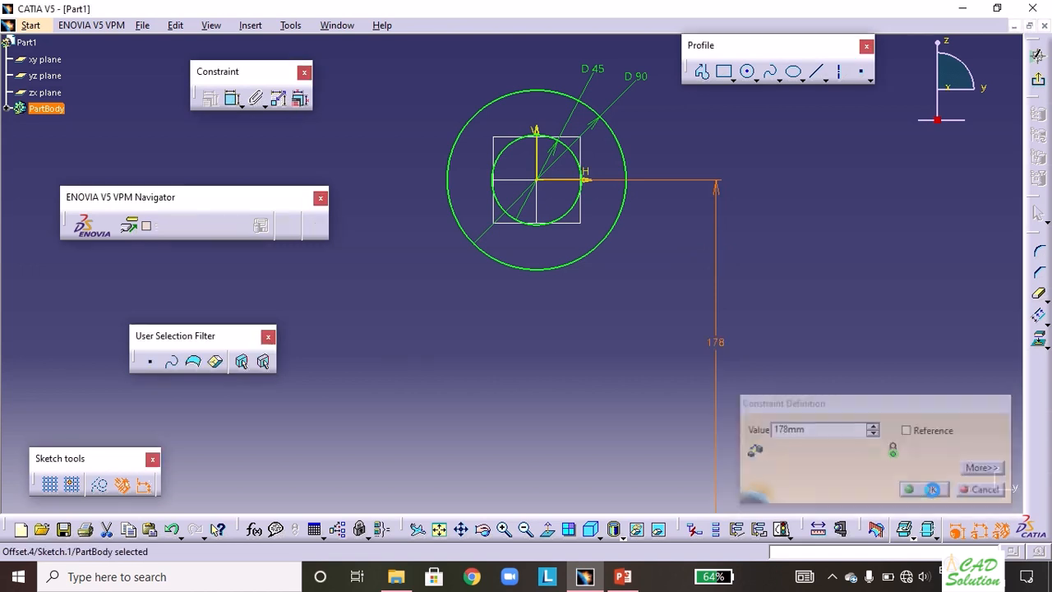
Sketch a circle of about 57 mm radius centred on the construction line, directly below the existing circles' centre
{"action": "scroll", "coordinate": [826, 324], "scroll_direction": "down", "scroll_amount": 1}
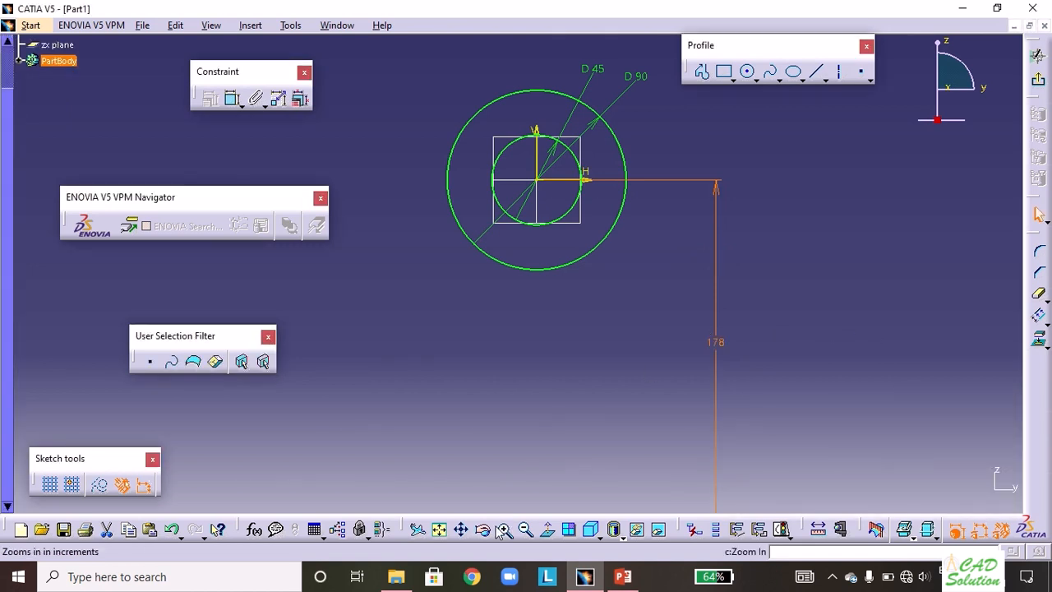
{"action": "left_click", "coordinate": [522, 530]}
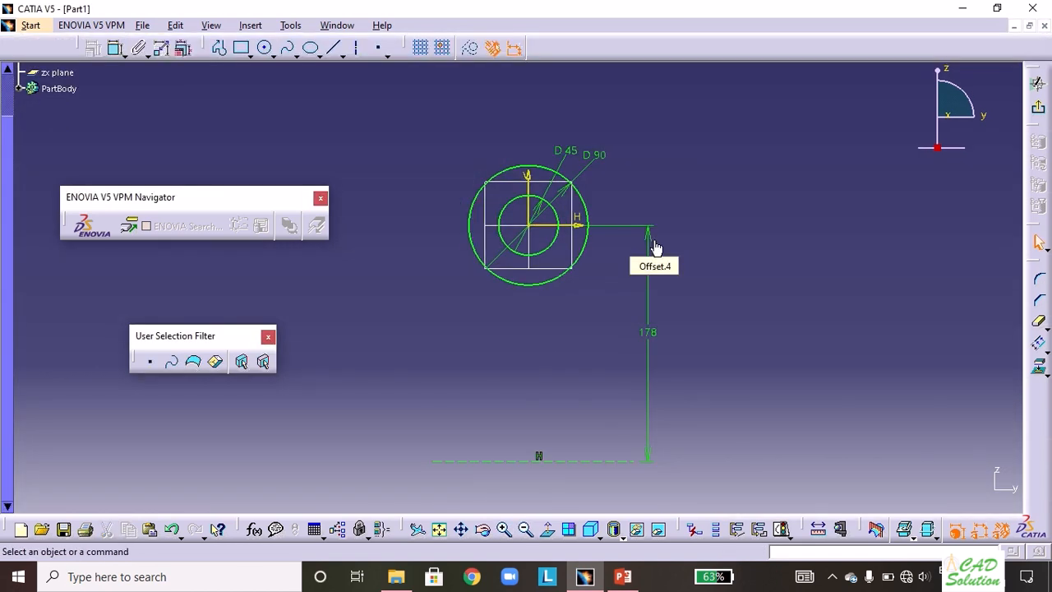
{"action": "left_click", "coordinate": [264, 48]}
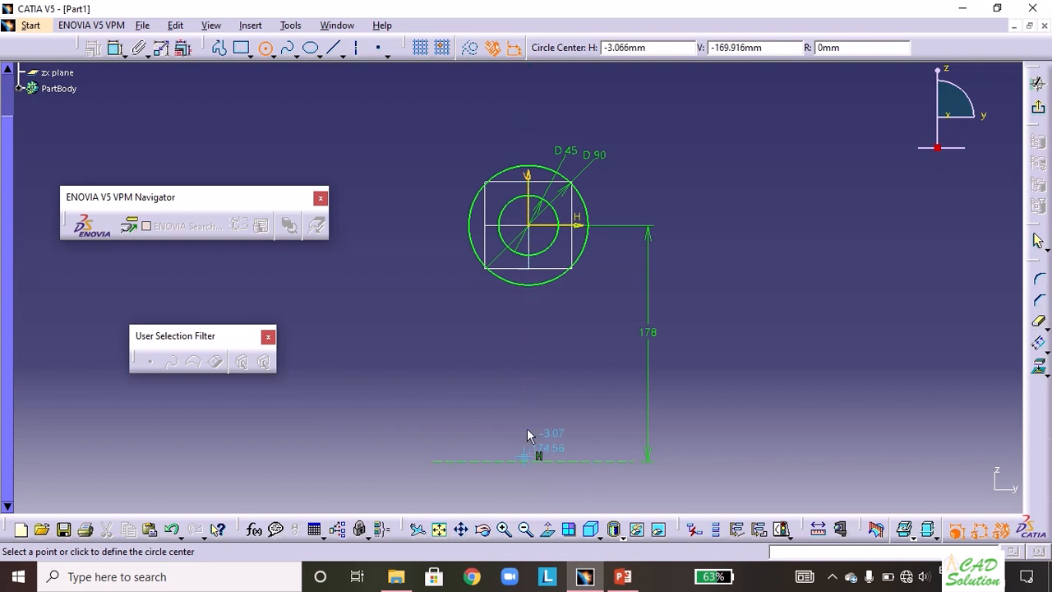
{"action": "left_click", "coordinate": [530, 471]}
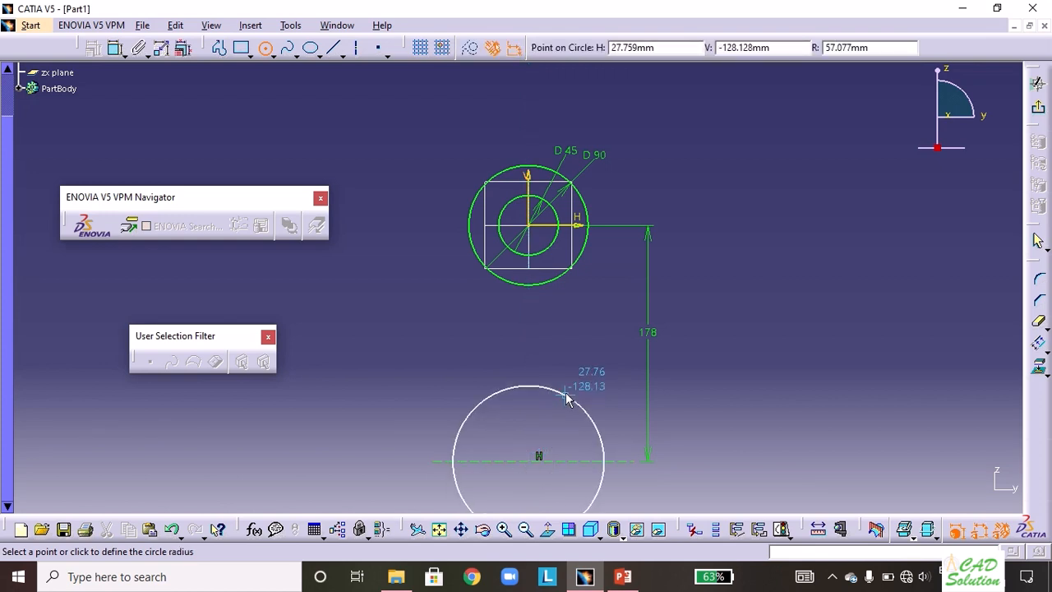
{"action": "left_click", "coordinate": [566, 398]}
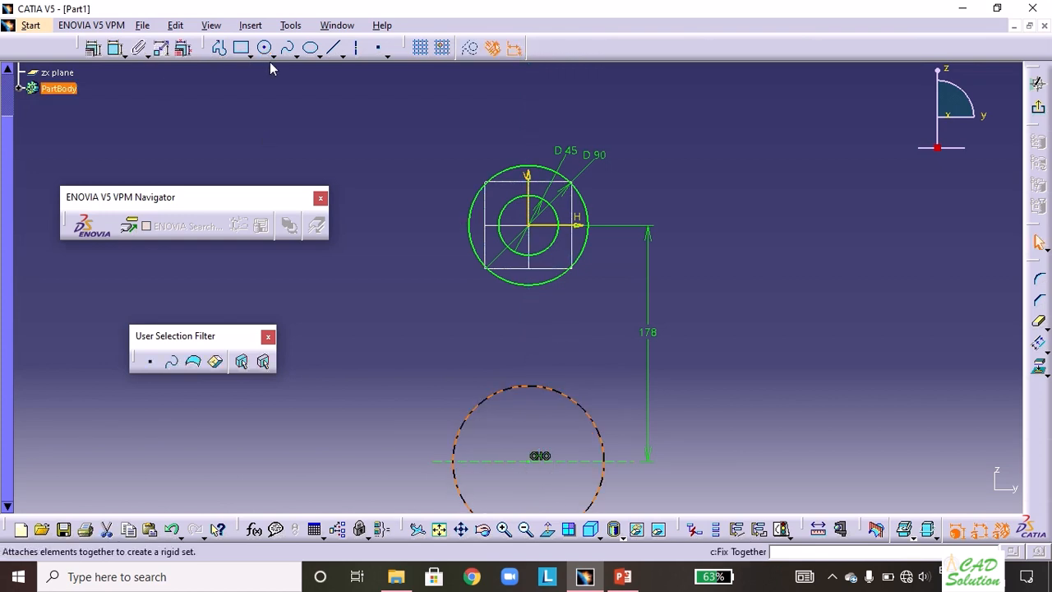
Dimension the lower circle's diameter and set it to 90 mm
{"action": "left_click", "coordinate": [118, 48]}
{"action": "left_click", "coordinate": [490, 399]}
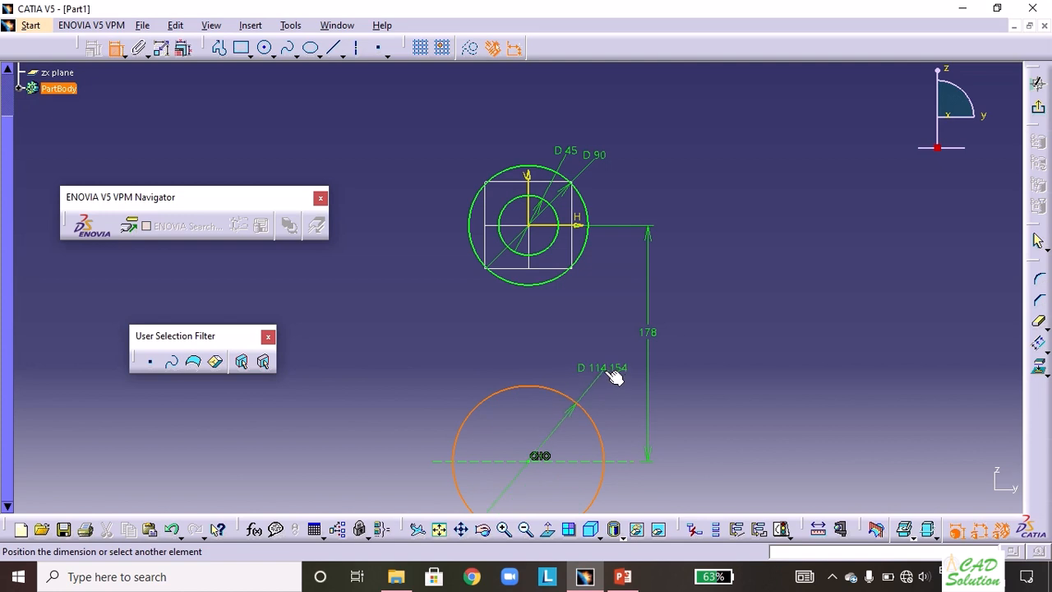
{"action": "left_click", "coordinate": [617, 376]}
{"action": "double_click", "coordinate": [618, 377]}
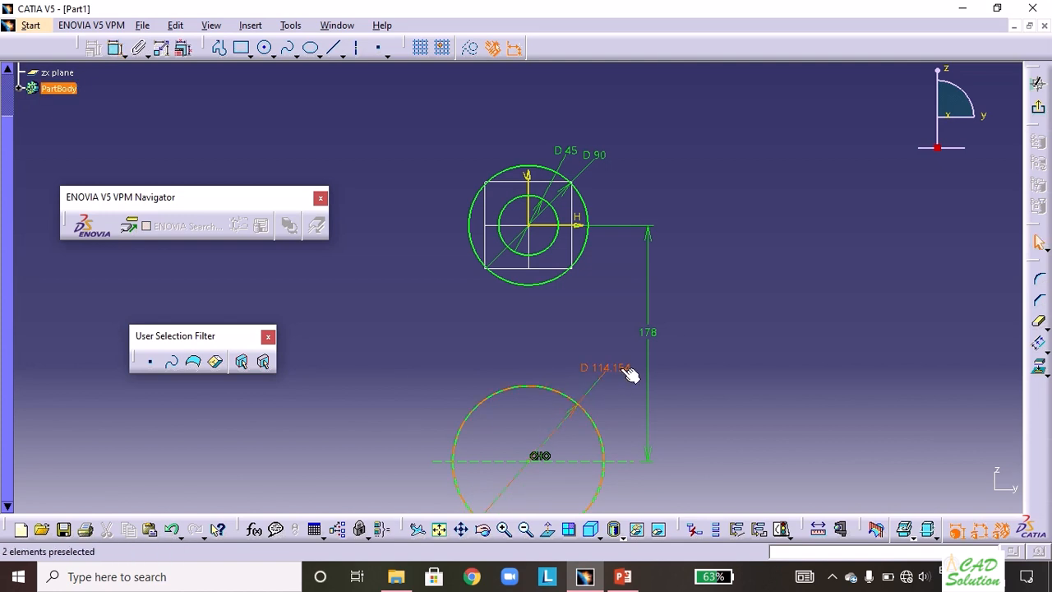
{"action": "type", "text": "90"}
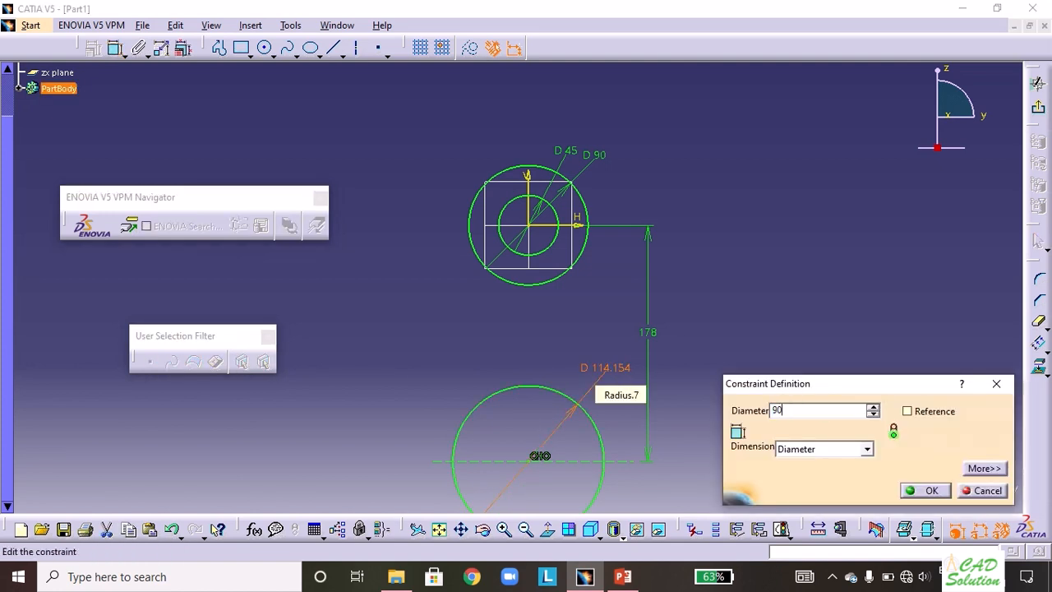
{"action": "left_click", "coordinate": [935, 494]}
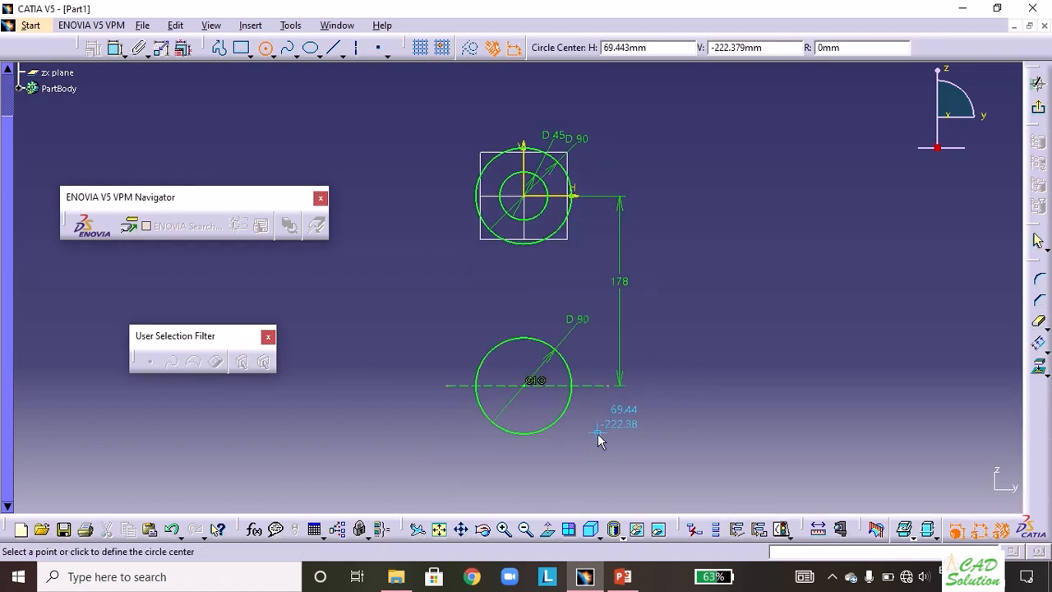
Sketch a larger circle of about 96 mm radius centred on the construction line, about 62 mm right of the lower circle's centre
{"action": "left_click", "coordinate": [597, 435]}
{"action": "key", "text": "Escape"}
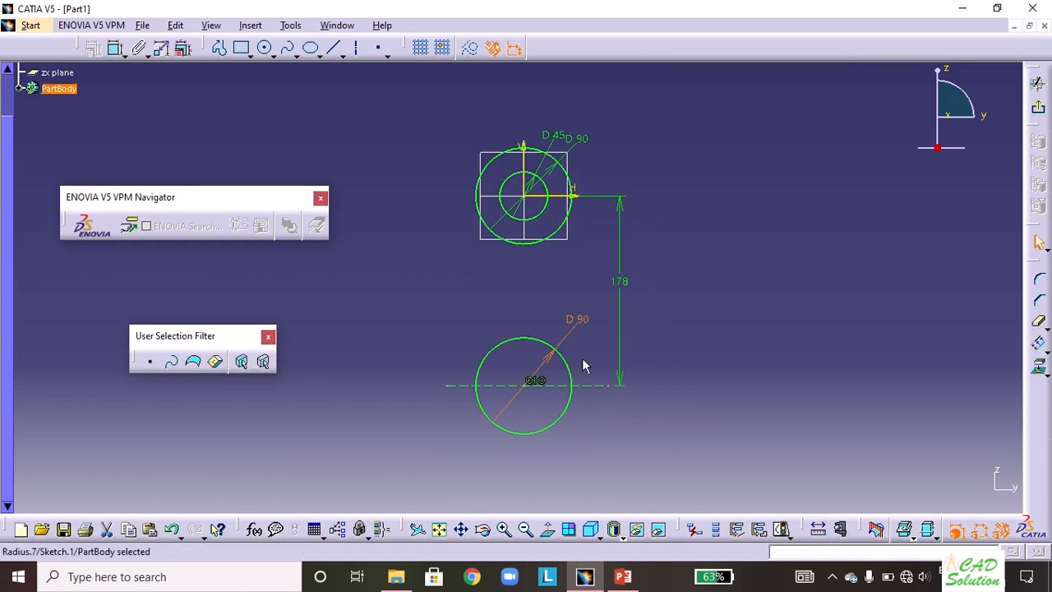
{"action": "left_click", "coordinate": [584, 365]}
{"action": "left_click", "coordinate": [265, 48]}
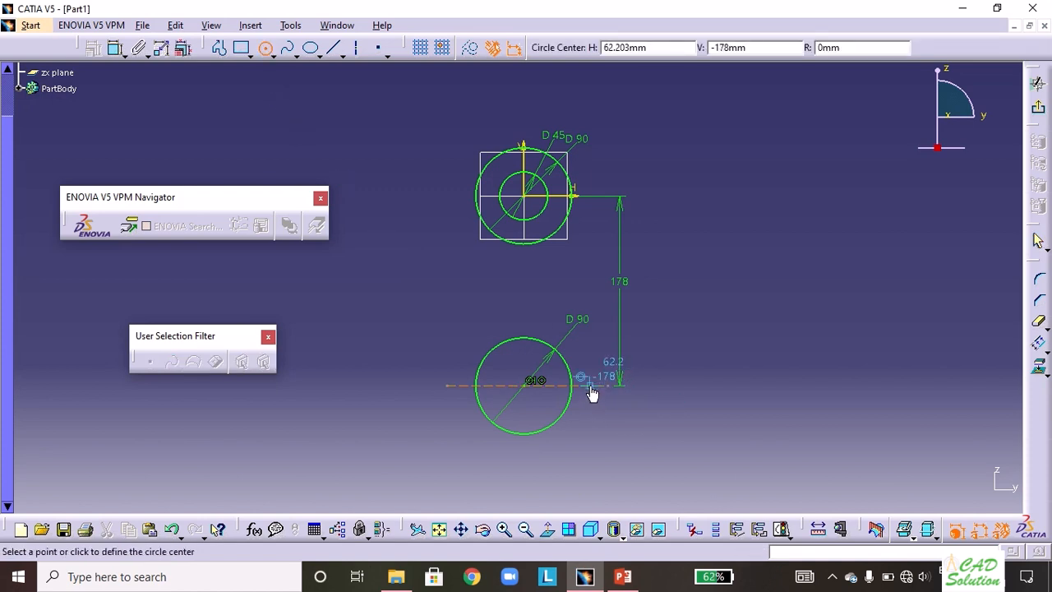
{"action": "left_click", "coordinate": [593, 393]}
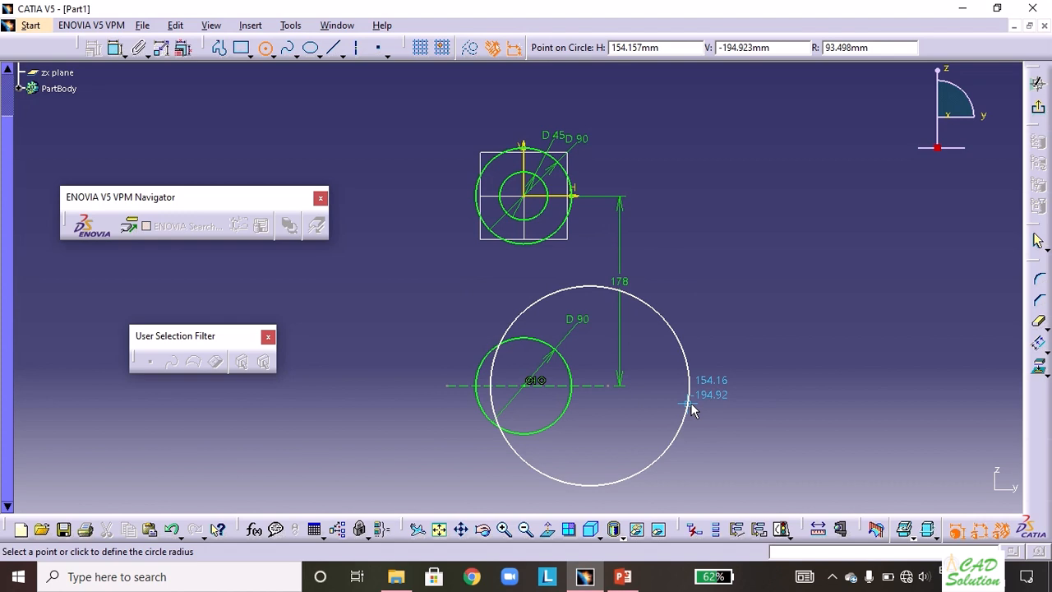
{"action": "left_click", "coordinate": [689, 403]}
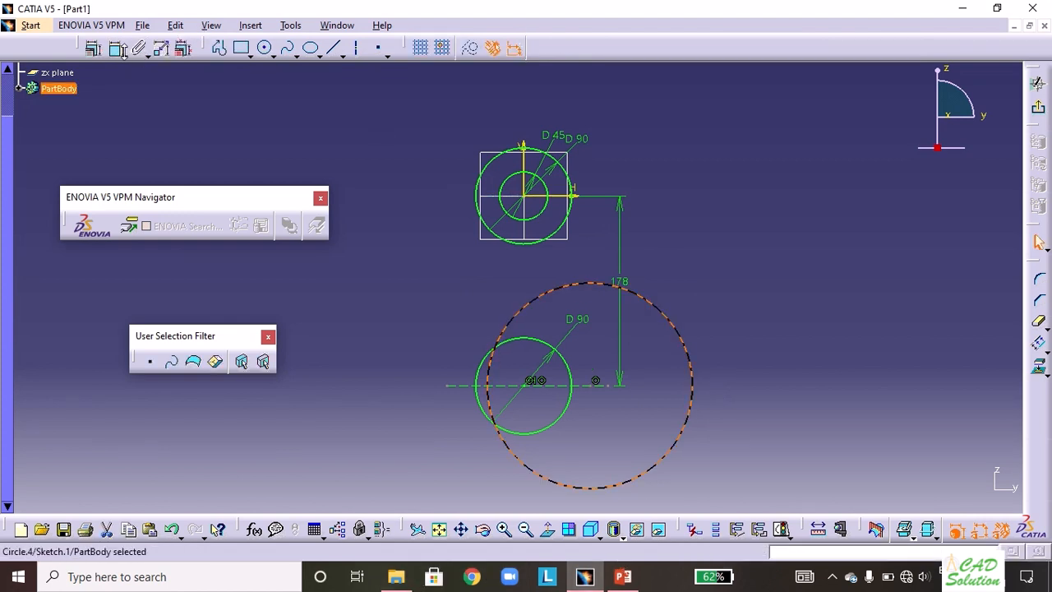
Dimension the large lower circle, change the dimension type to radius and set it to 90 mm
{"action": "left_click", "coordinate": [120, 56]}
{"action": "left_click", "coordinate": [670, 255]}
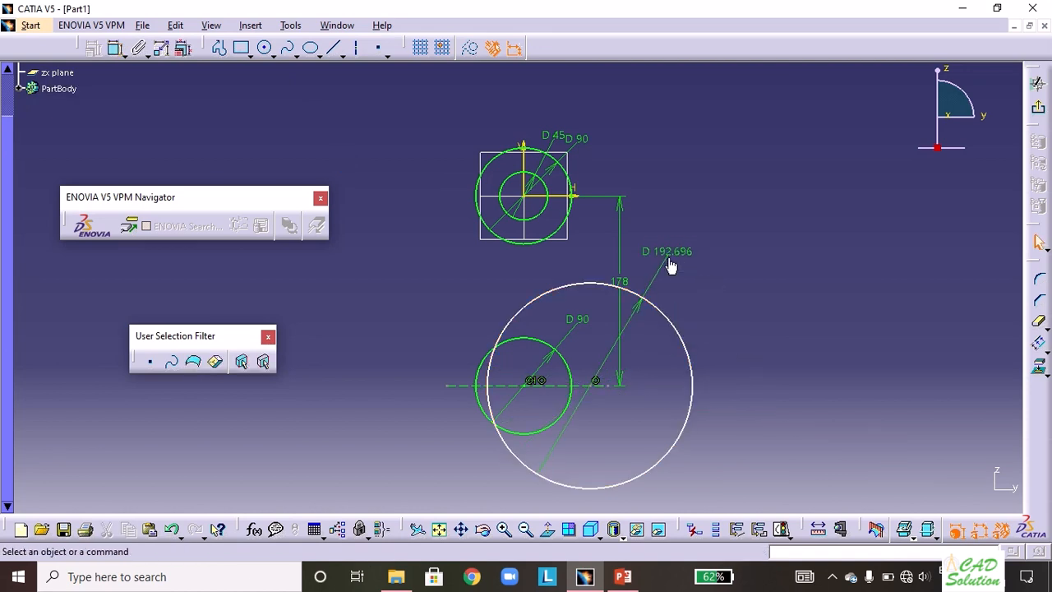
{"action": "left_click", "coordinate": [676, 252]}
{"action": "double_click", "coordinate": [676, 252]}
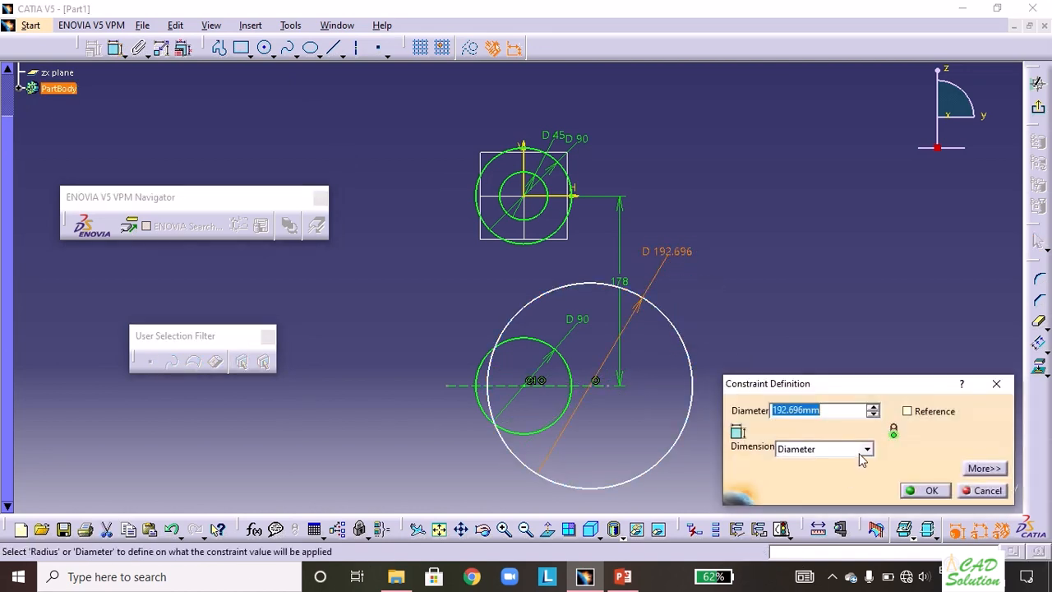
{"action": "left_click", "coordinate": [860, 451]}
{"action": "left_click", "coordinate": [793, 461]}
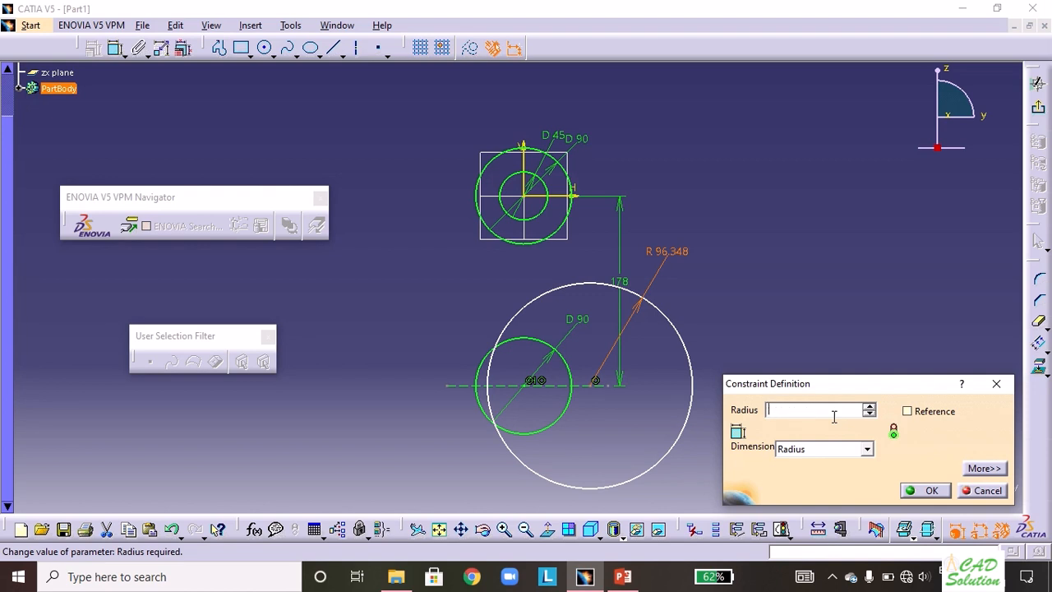
{"action": "left_click", "coordinate": [926, 490]}
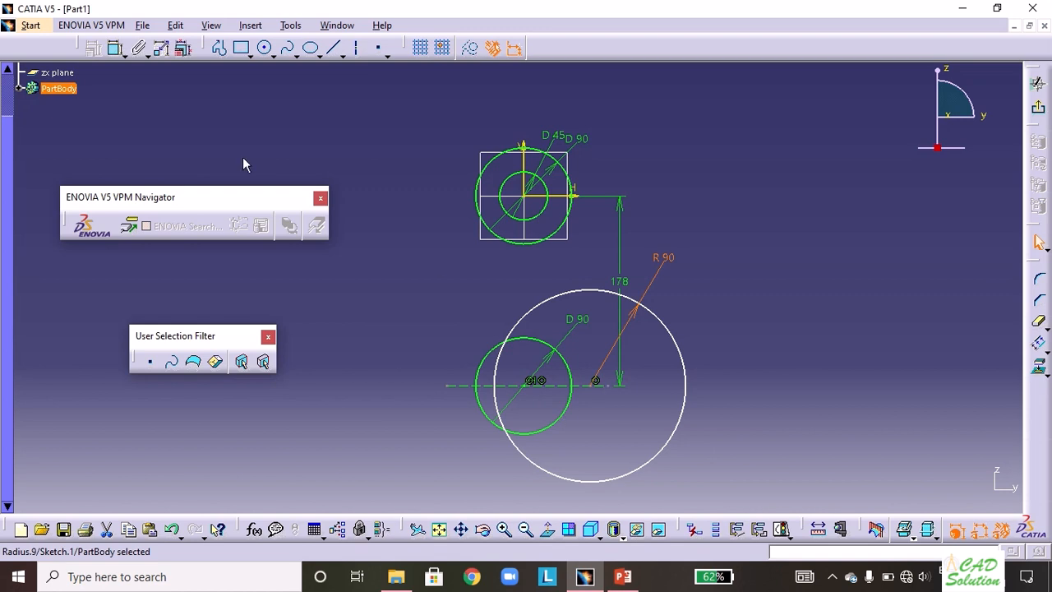
Dimension the horizontal distance between the two lower circles' centres and set it to 22 mm
{"action": "left_click", "coordinate": [137, 89]}
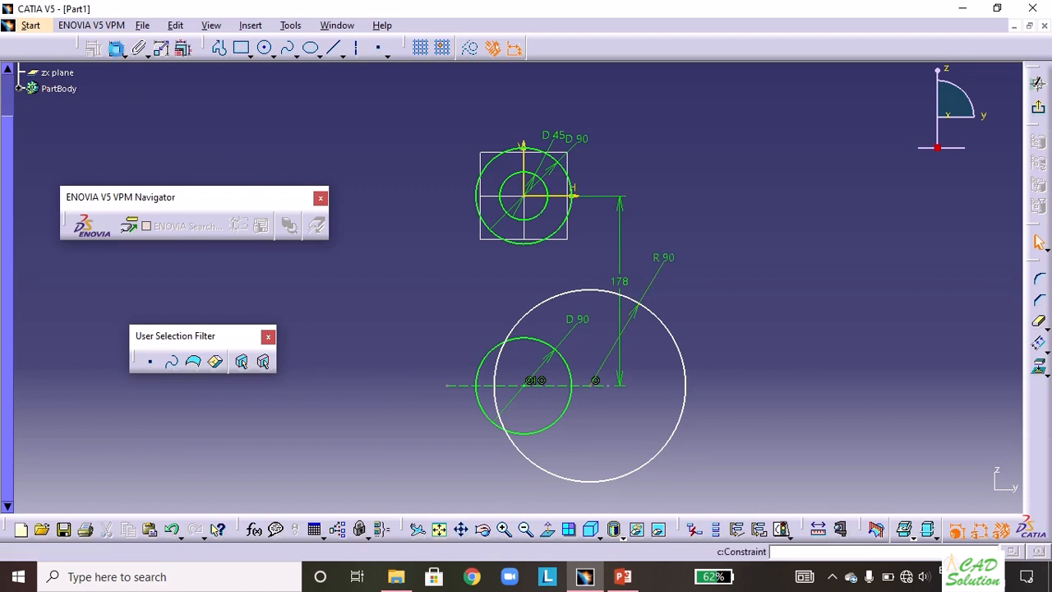
{"action": "left_click", "coordinate": [116, 48]}
{"action": "left_click", "coordinate": [524, 386]}
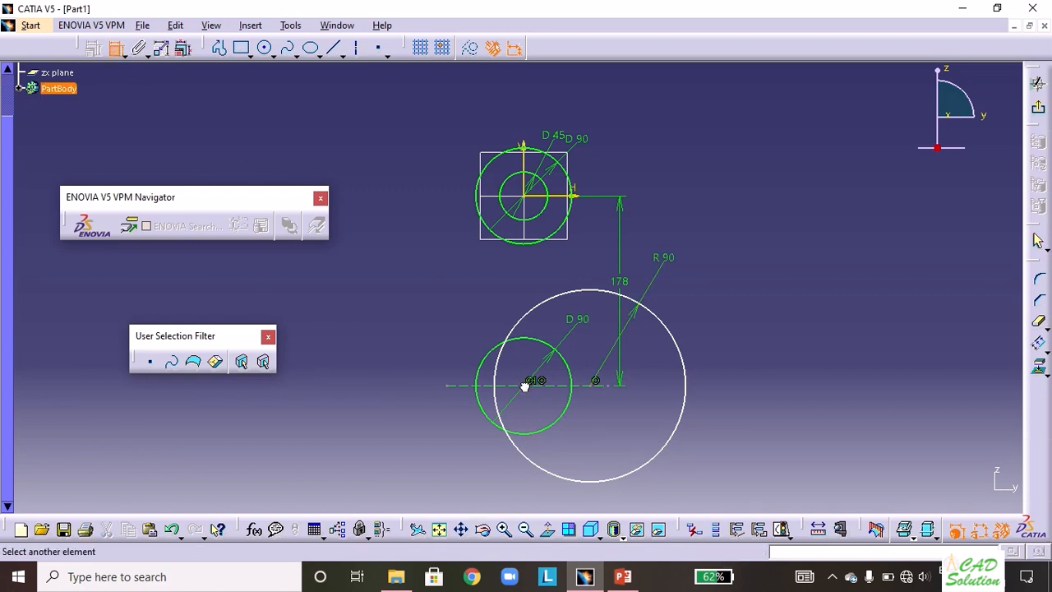
{"action": "left_click", "coordinate": [597, 384]}
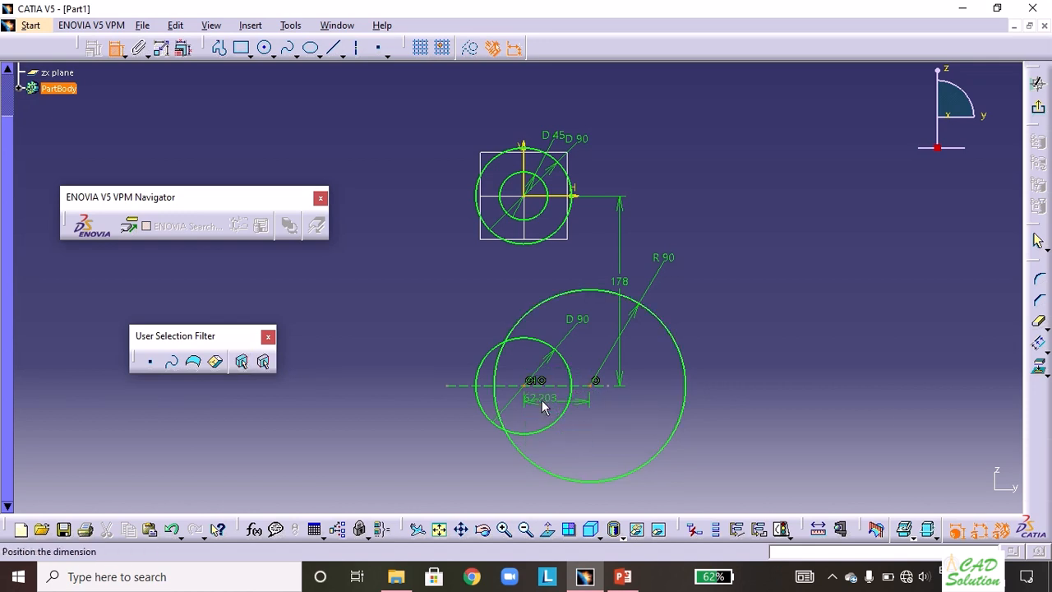
{"action": "left_click", "coordinate": [543, 403]}
{"action": "double_click", "coordinate": [541, 399]}
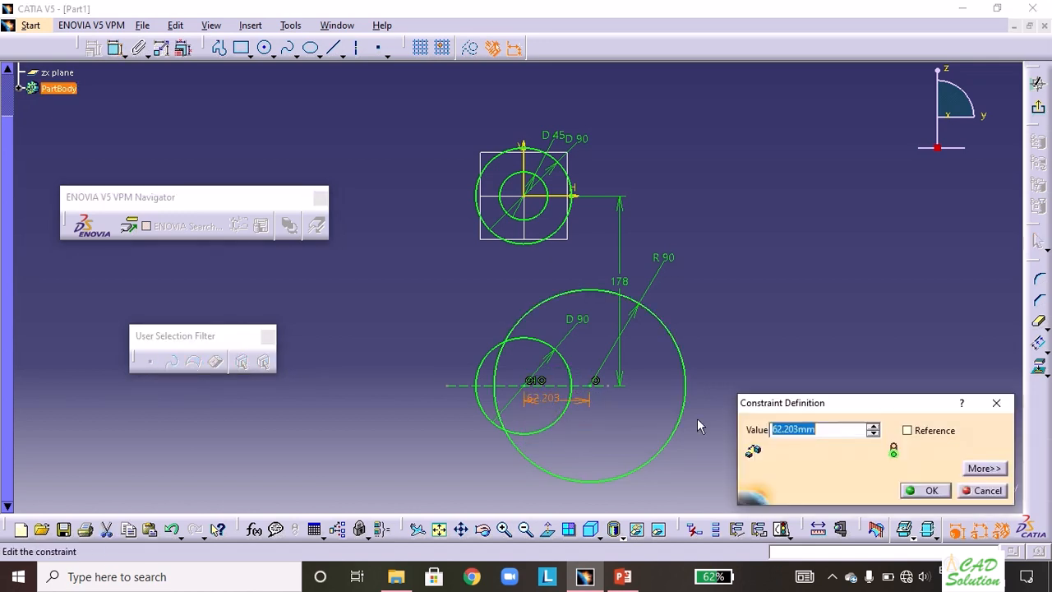
{"action": "type", "text": "22"}
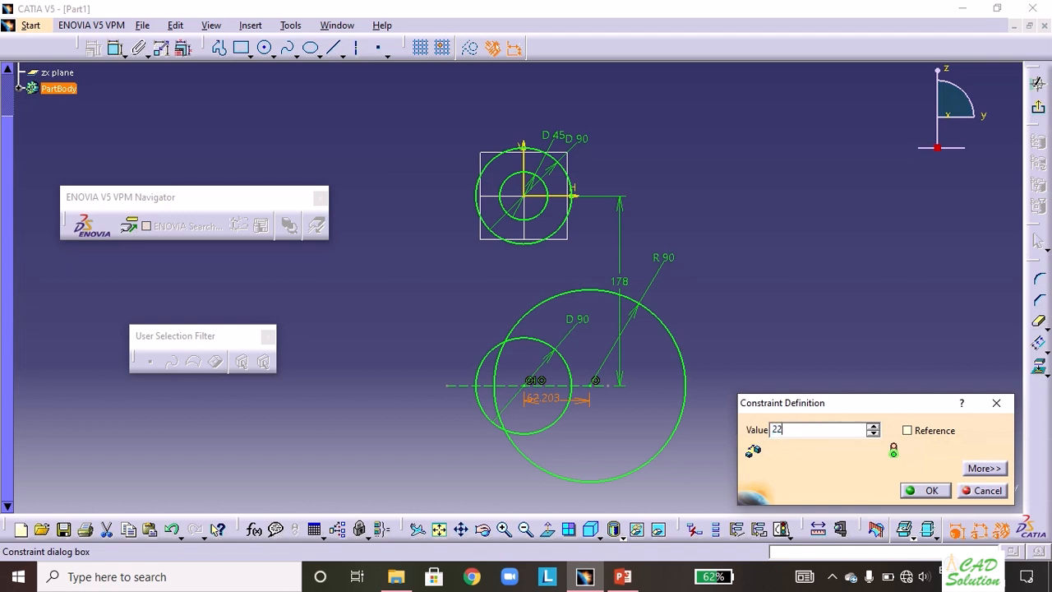
{"action": "left_click", "coordinate": [932, 491]}
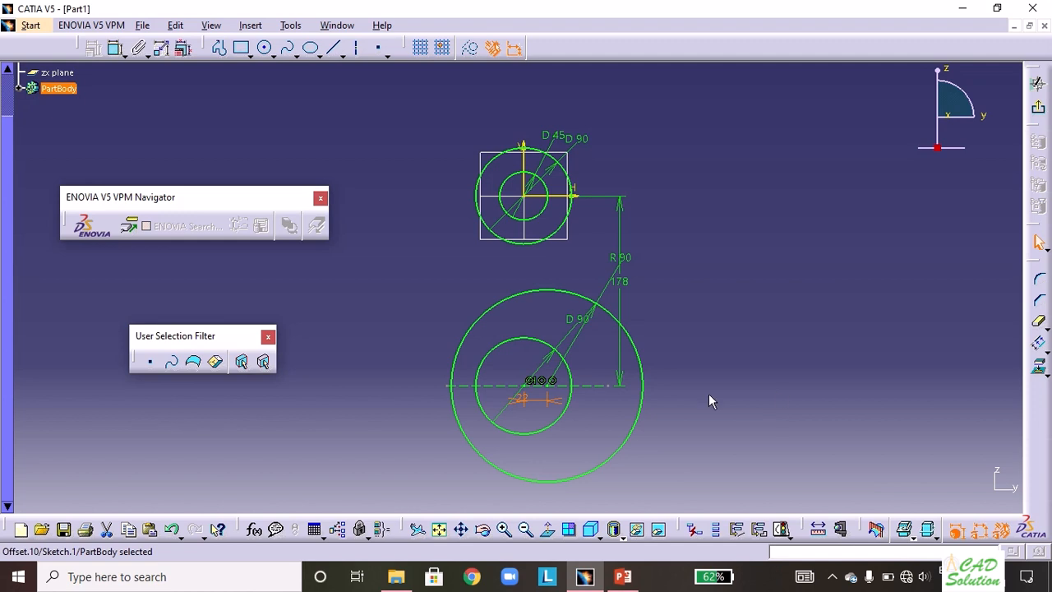
Sketch a diagonal line from the upper left of the top circles down across both lower circles to their lower right
{"action": "left_click", "coordinate": [333, 48]}
{"action": "left_click", "coordinate": [385, 174]}
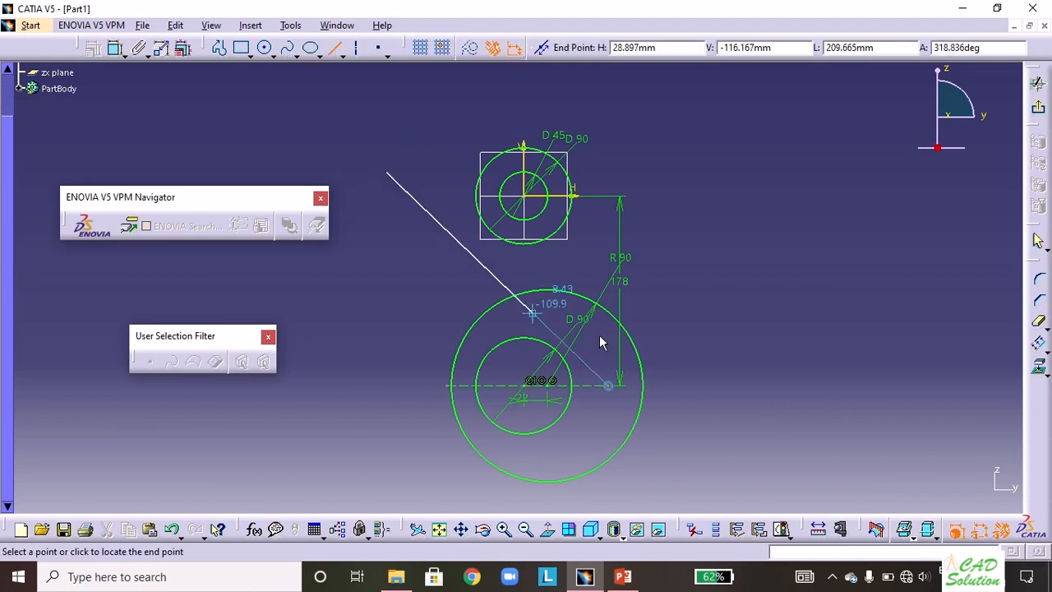
{"action": "left_click", "coordinate": [662, 452]}
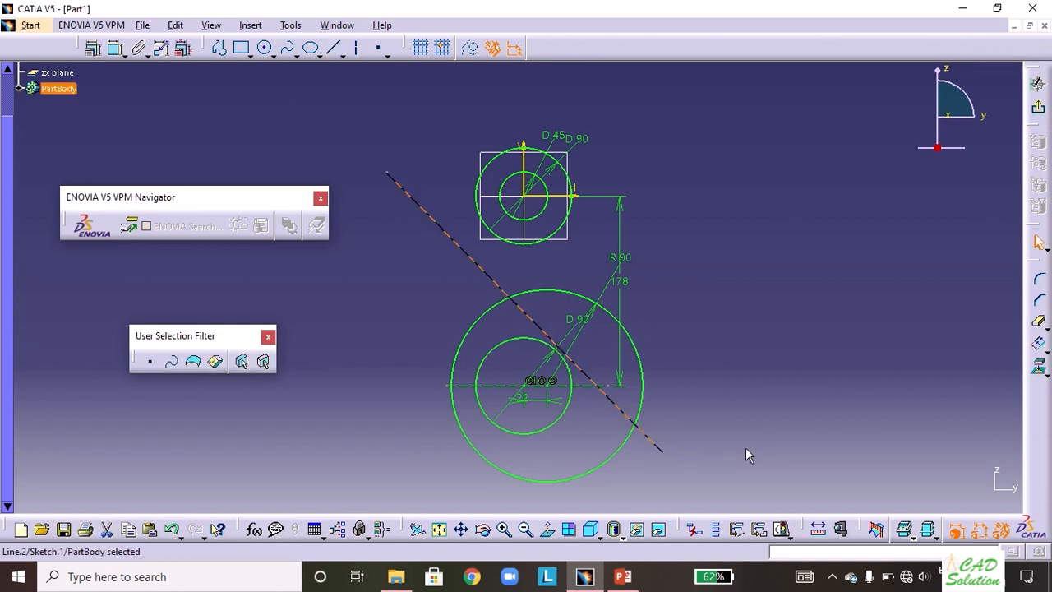
Constrain the diagonal line tangent to the smaller lower circle and to the outer upper circle
{"action": "left_click", "coordinate": [573, 404], "text": "ctrl"}
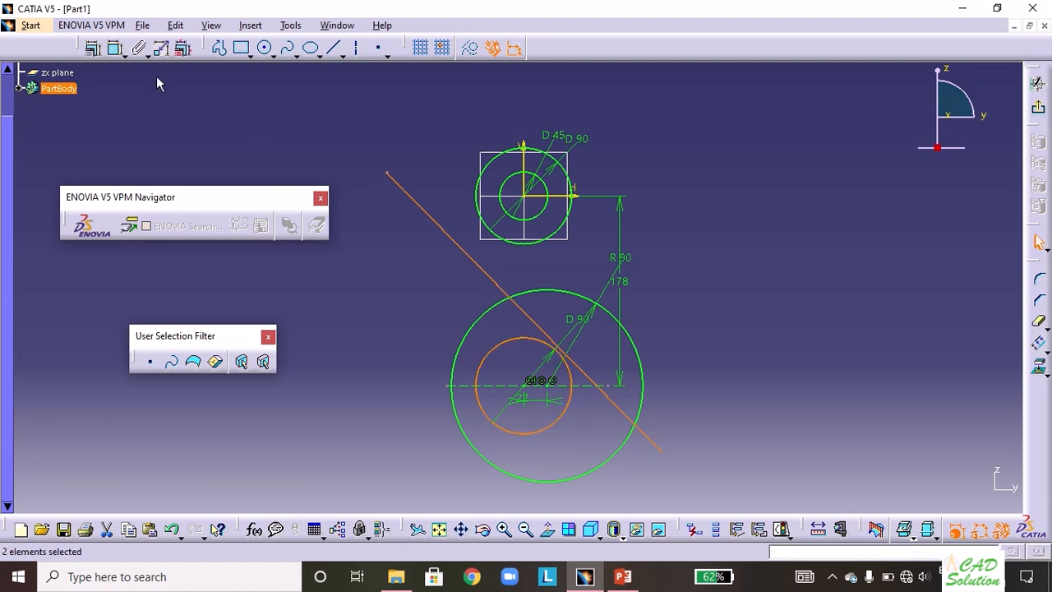
{"action": "left_click", "coordinate": [93, 47]}
{"action": "key", "text": "Escape"}
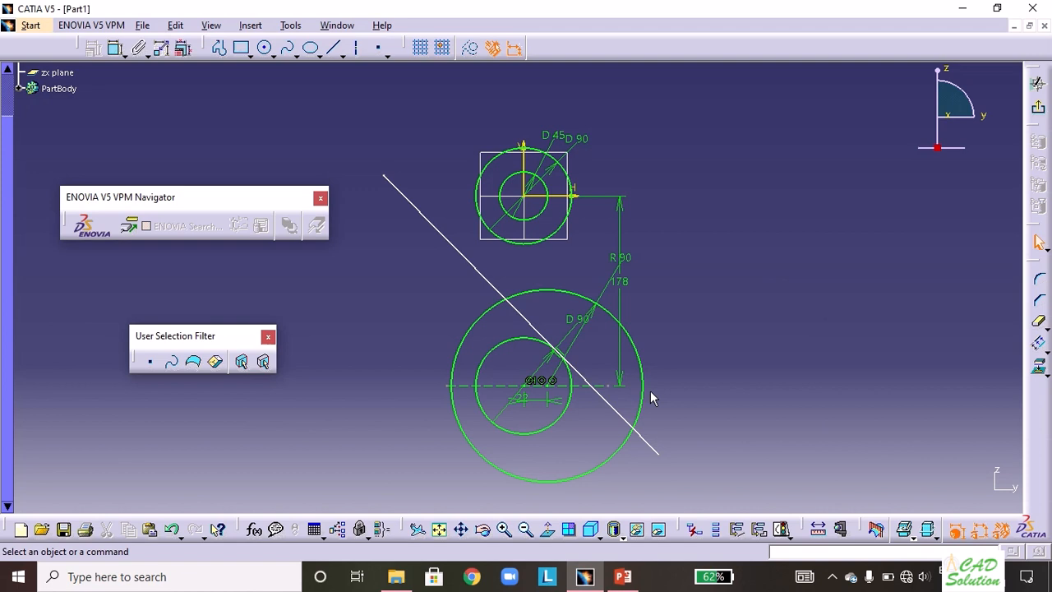
{"action": "left_click", "coordinate": [498, 287]}
{"action": "left_click", "coordinate": [494, 224], "text": "ctrl"}
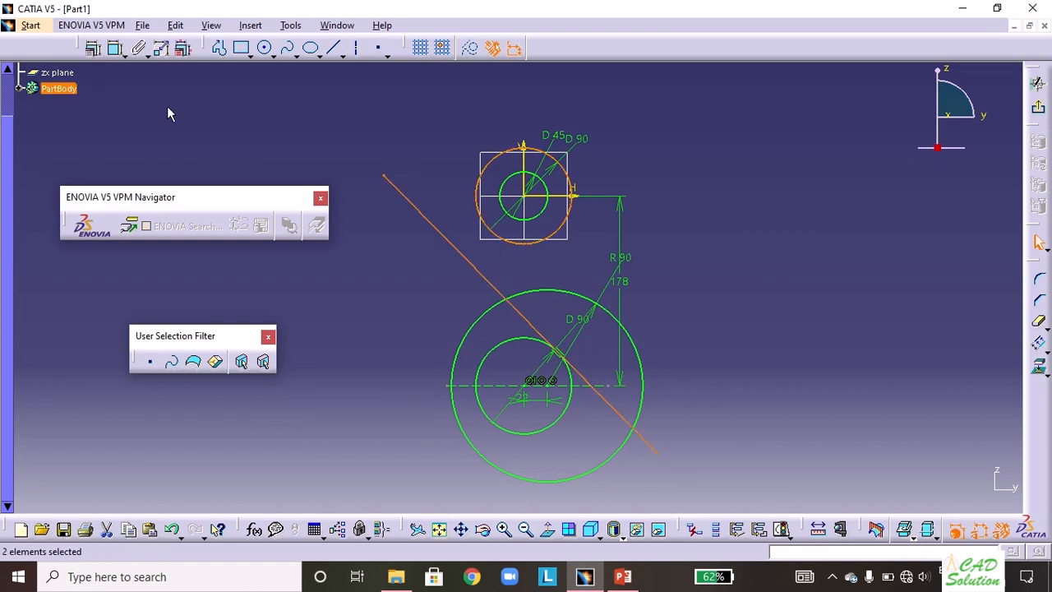
{"action": "left_click", "coordinate": [92, 47]}
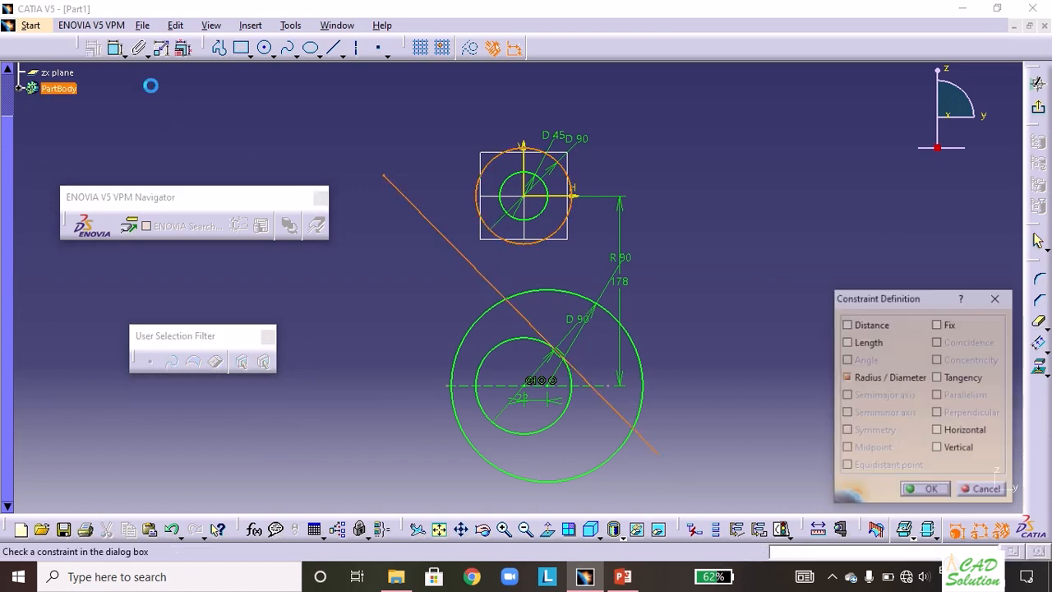
{"action": "left_click", "coordinate": [937, 378]}
{"action": "left_click", "coordinate": [927, 491]}
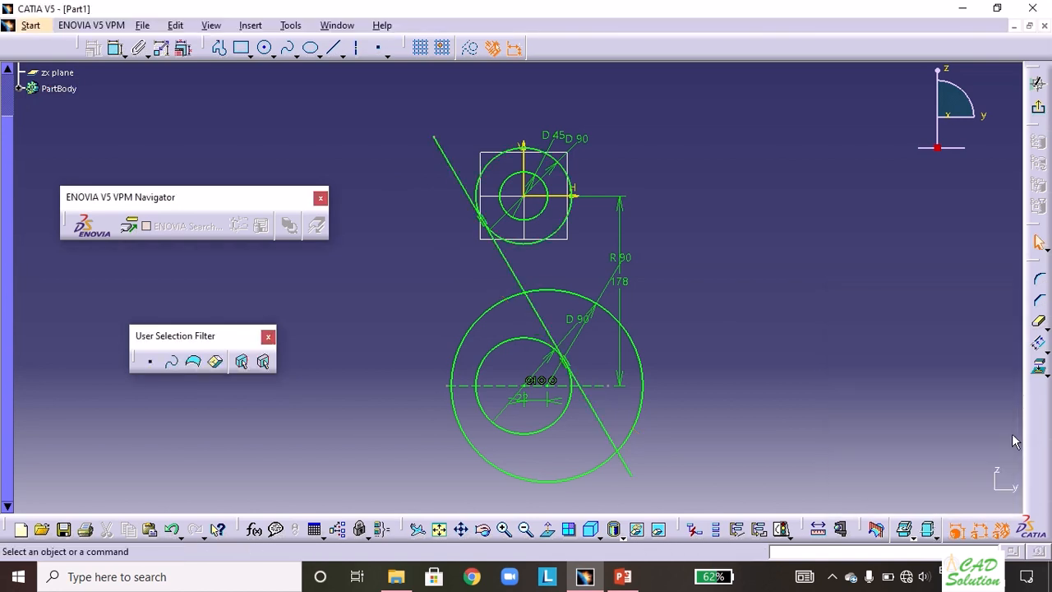
Trim both ends of the diagonal line back to its tangent points with Quick Trim
{"action": "left_click", "coordinate": [1037, 322]}
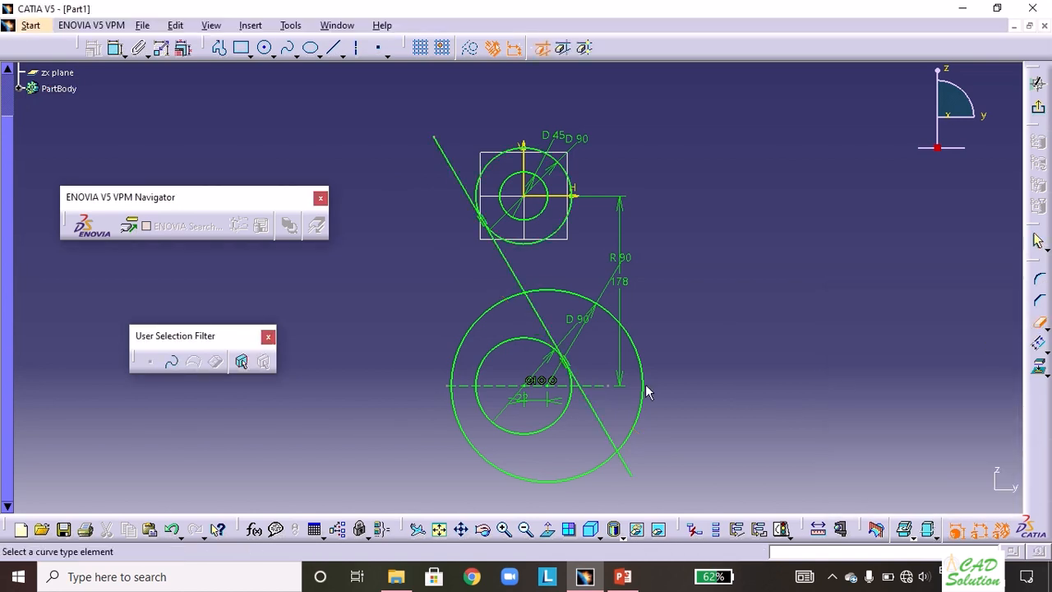
{"action": "left_click", "coordinate": [444, 154]}
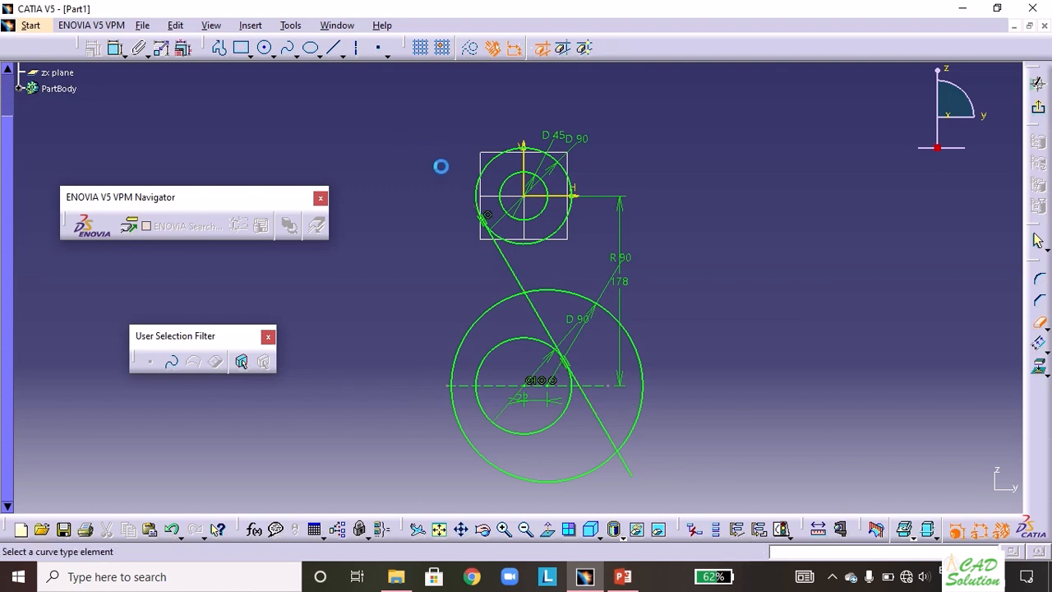
{"action": "left_click", "coordinate": [629, 464]}
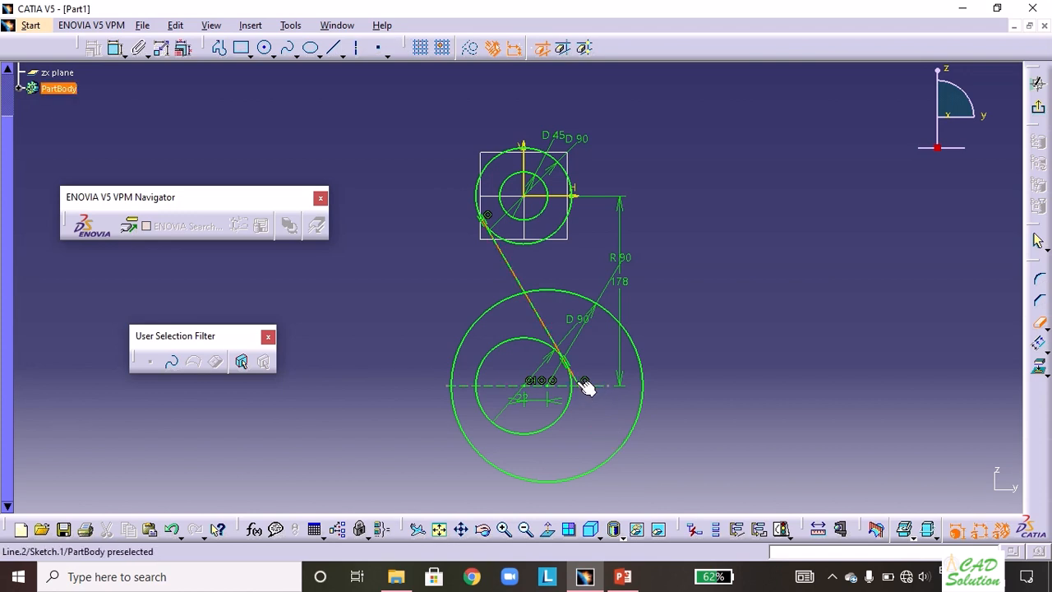
{"action": "left_click", "coordinate": [582, 383]}
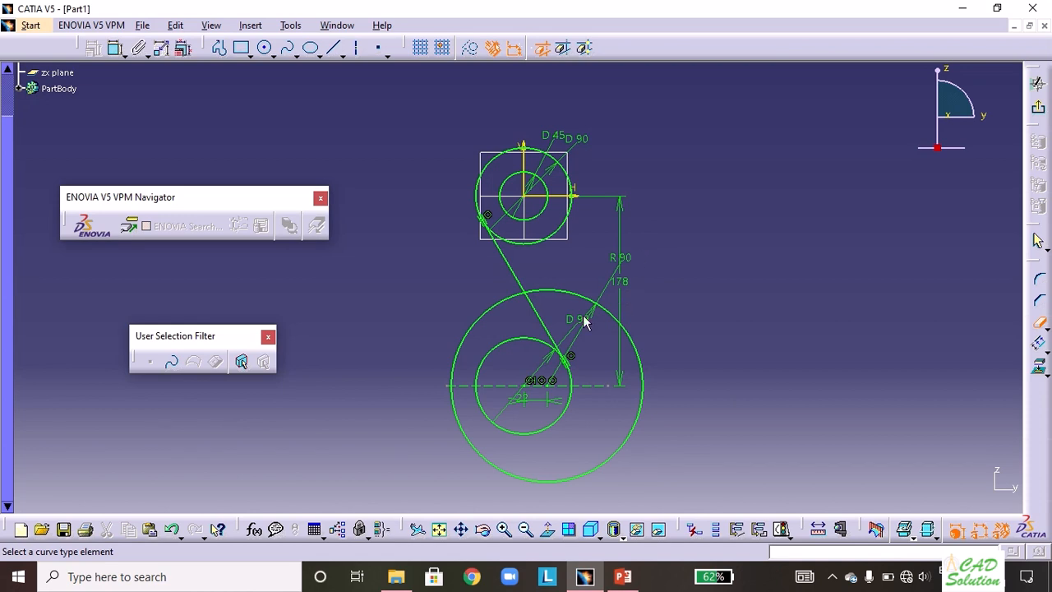
Sketch a diagonal line to the right of the circles and constrain it parallel to the existing tangent line
{"action": "left_click", "coordinate": [334, 48]}
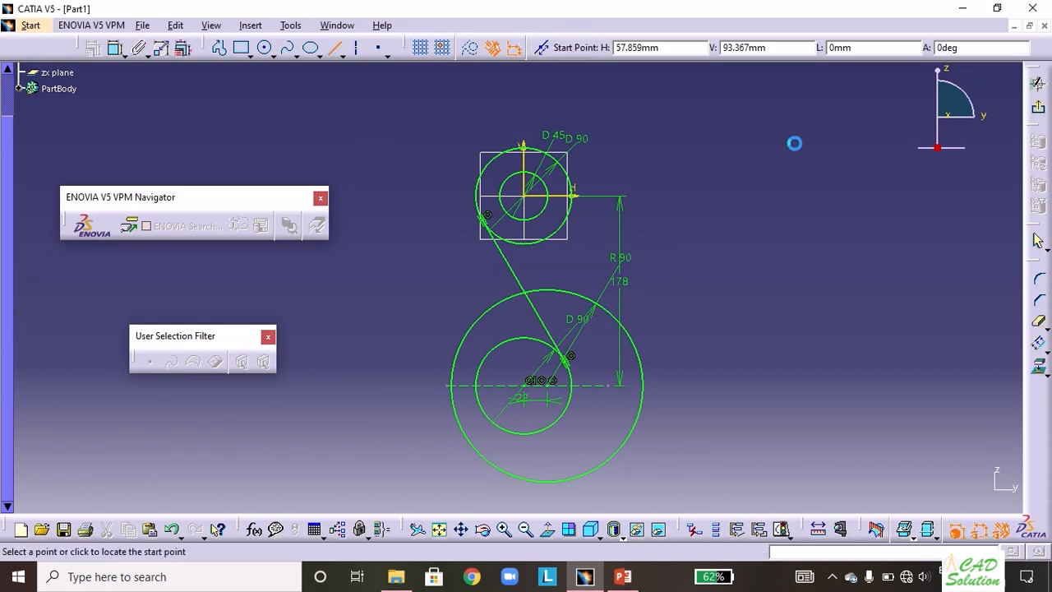
{"action": "left_click", "coordinate": [856, 408]}
{"action": "left_click", "coordinate": [823, 377]}
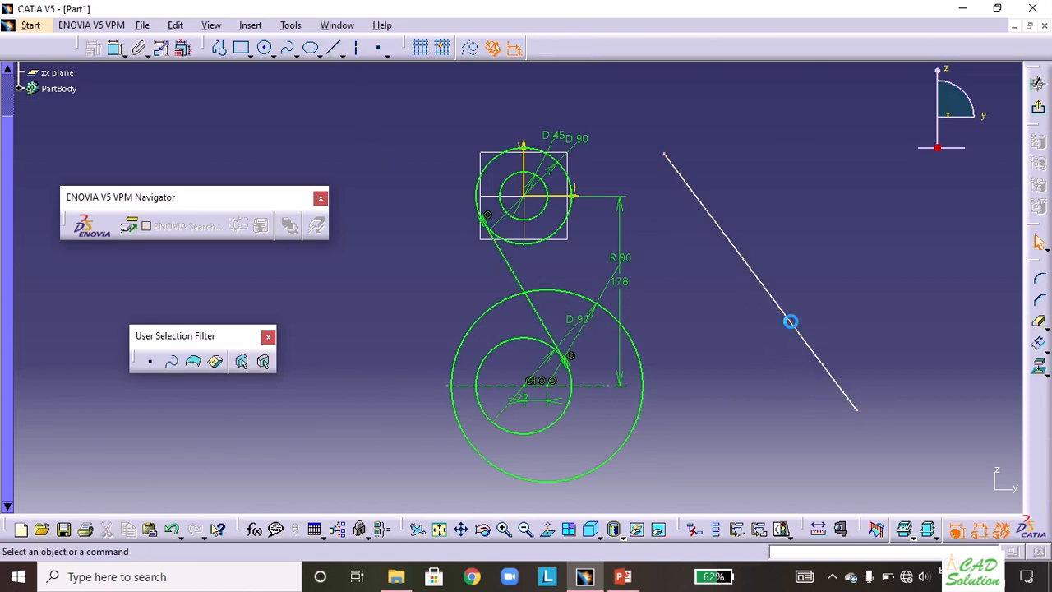
{"action": "left_click", "coordinate": [792, 325]}
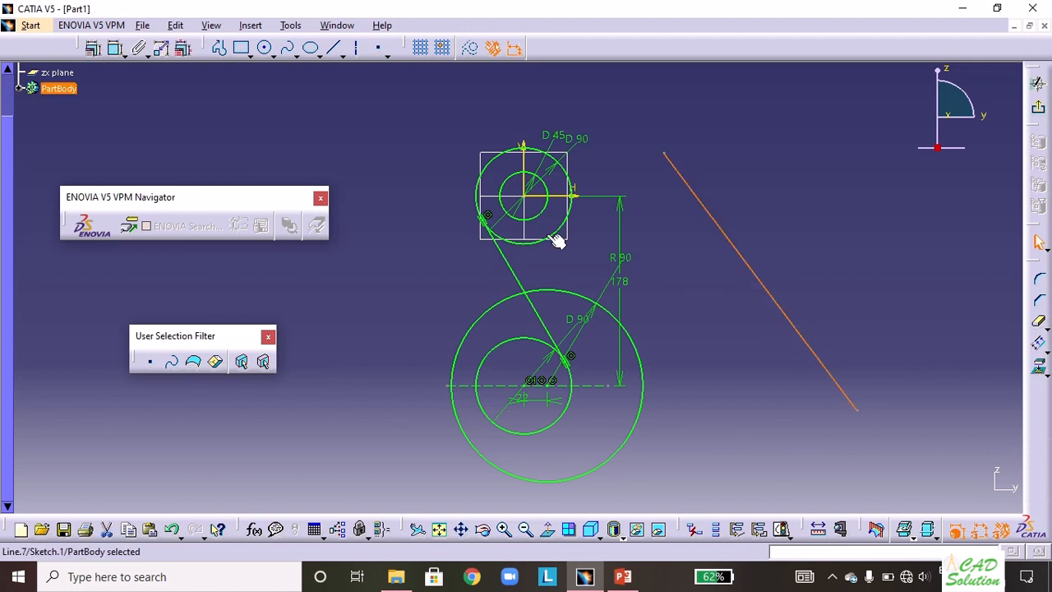
{"action": "left_click", "coordinate": [507, 255], "text": "ctrl"}
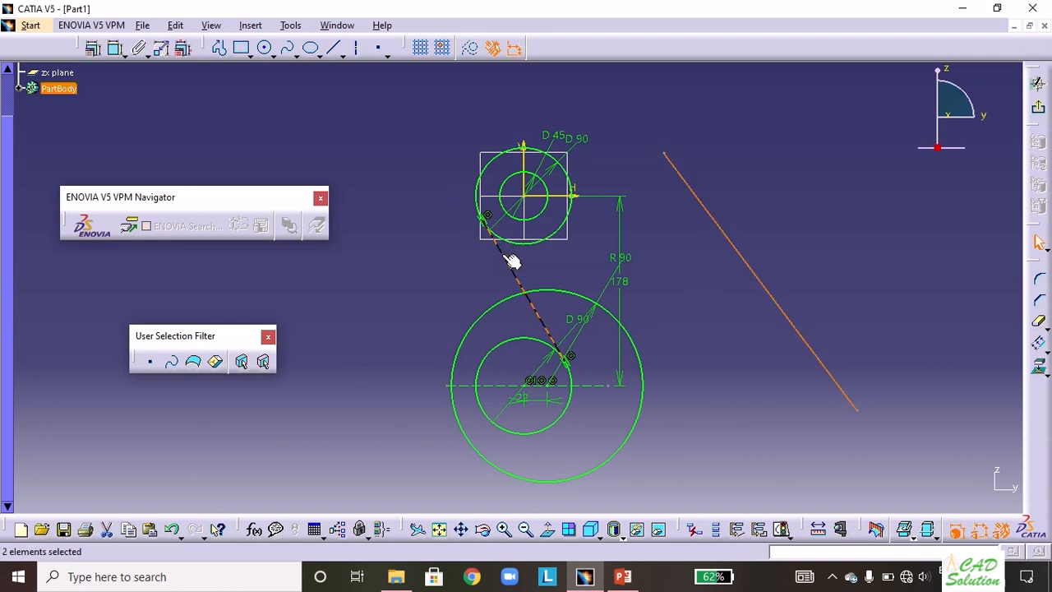
{"action": "left_click", "coordinate": [93, 47]}
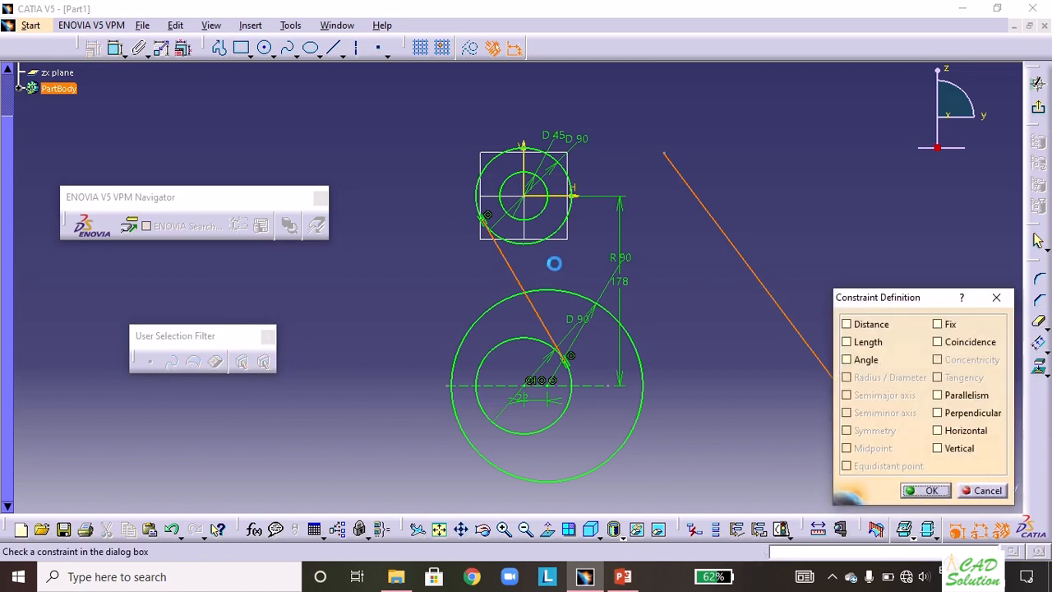
{"action": "left_click", "coordinate": [937, 395]}
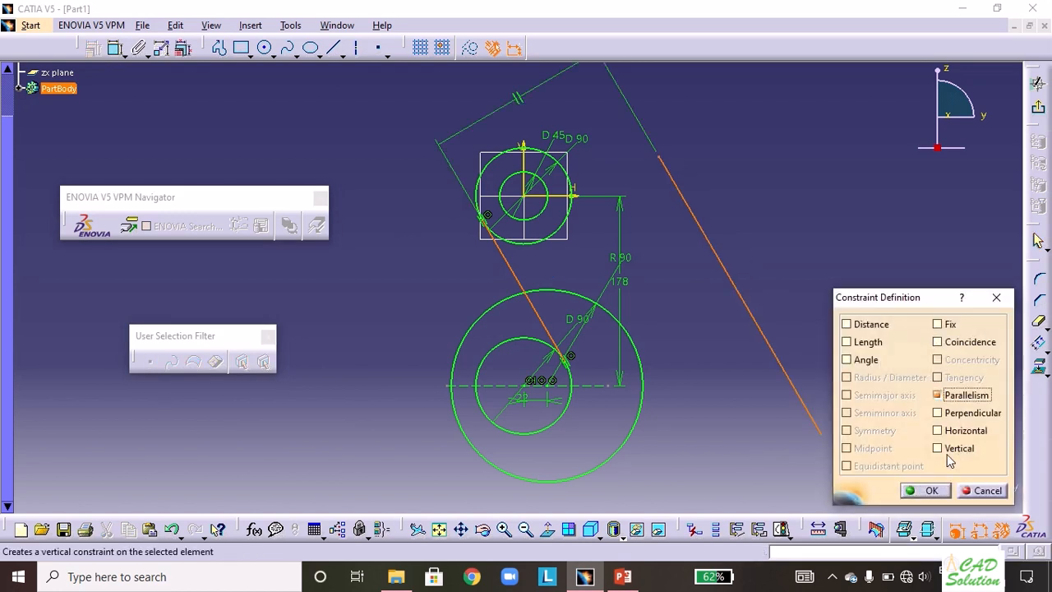
{"action": "left_click", "coordinate": [926, 490]}
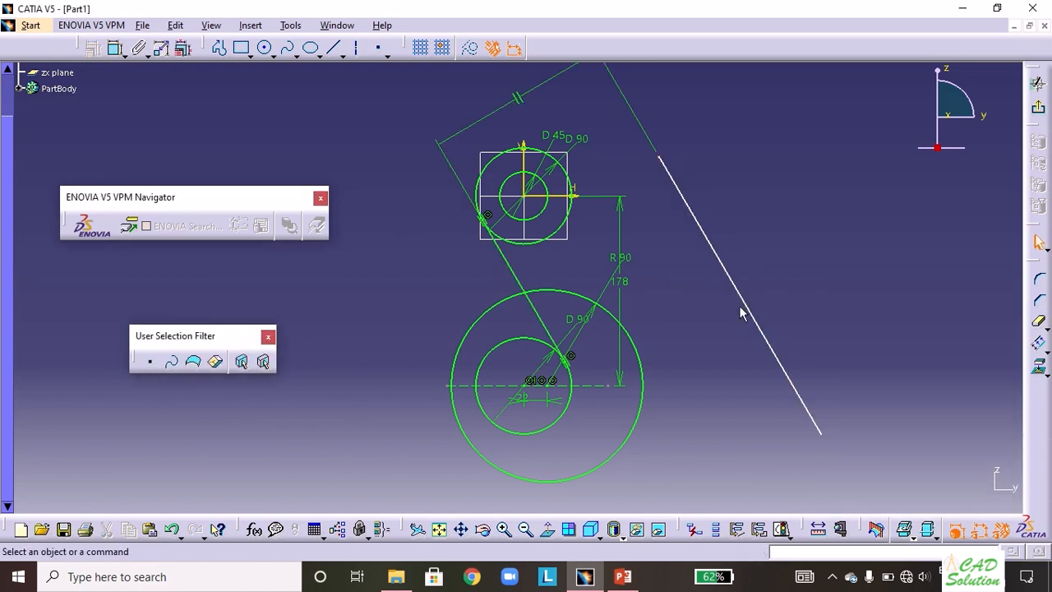
Constrain the new diagonal line tangent to the R 90 lower circle
{"action": "left_click", "coordinate": [756, 320]}
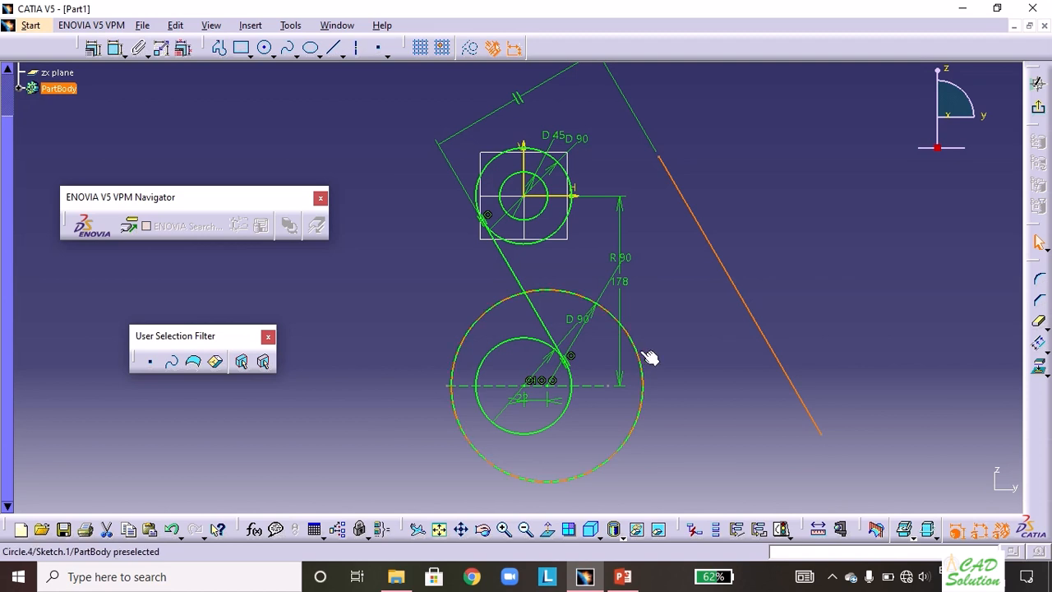
{"action": "left_click", "coordinate": [643, 353], "text": "ctrl"}
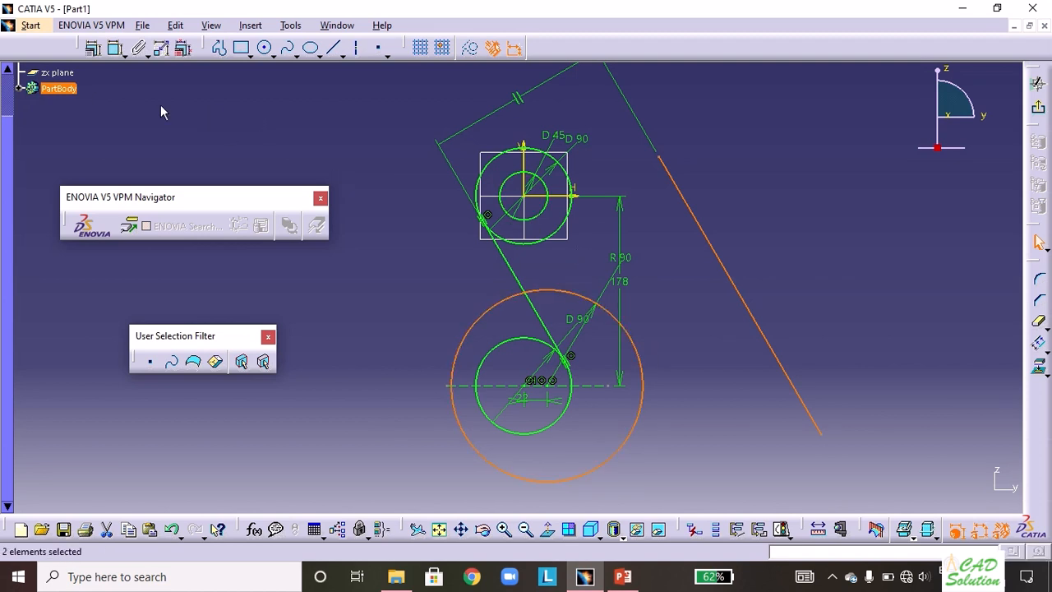
{"action": "left_click", "coordinate": [93, 48]}
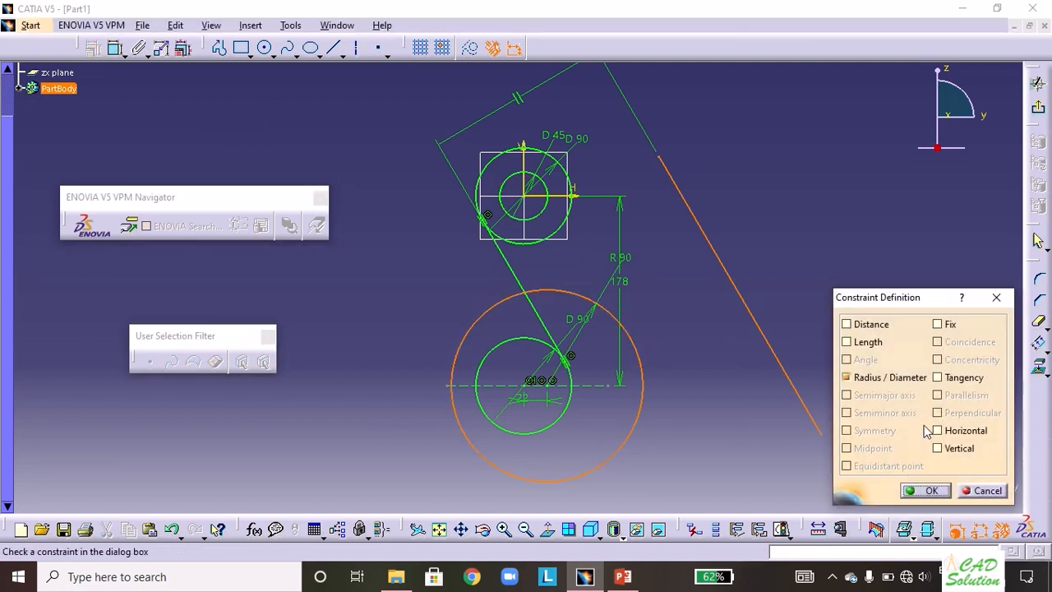
{"action": "left_click", "coordinate": [938, 377]}
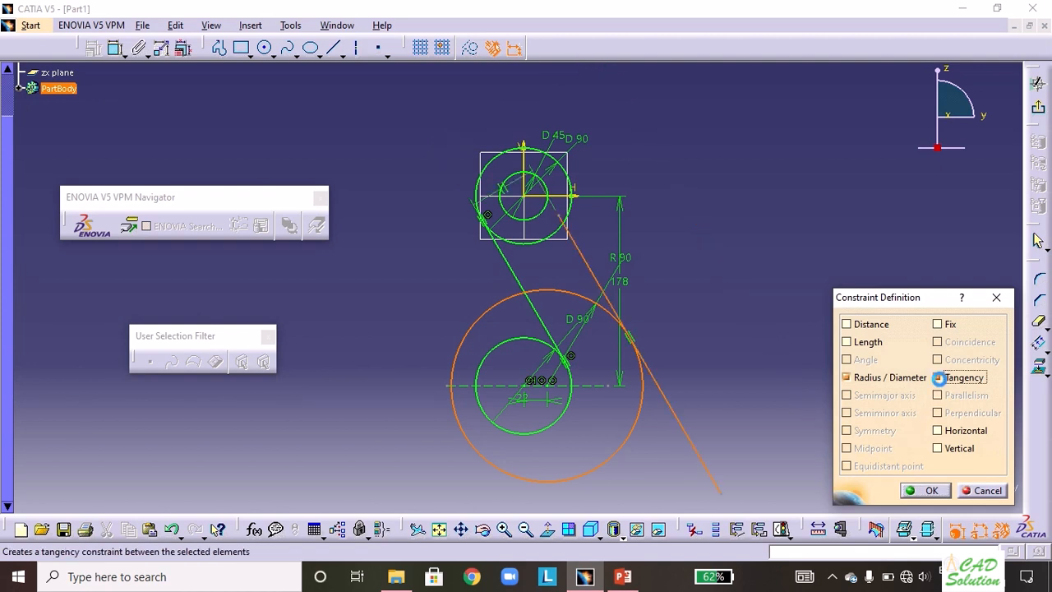
{"action": "left_click", "coordinate": [931, 490]}
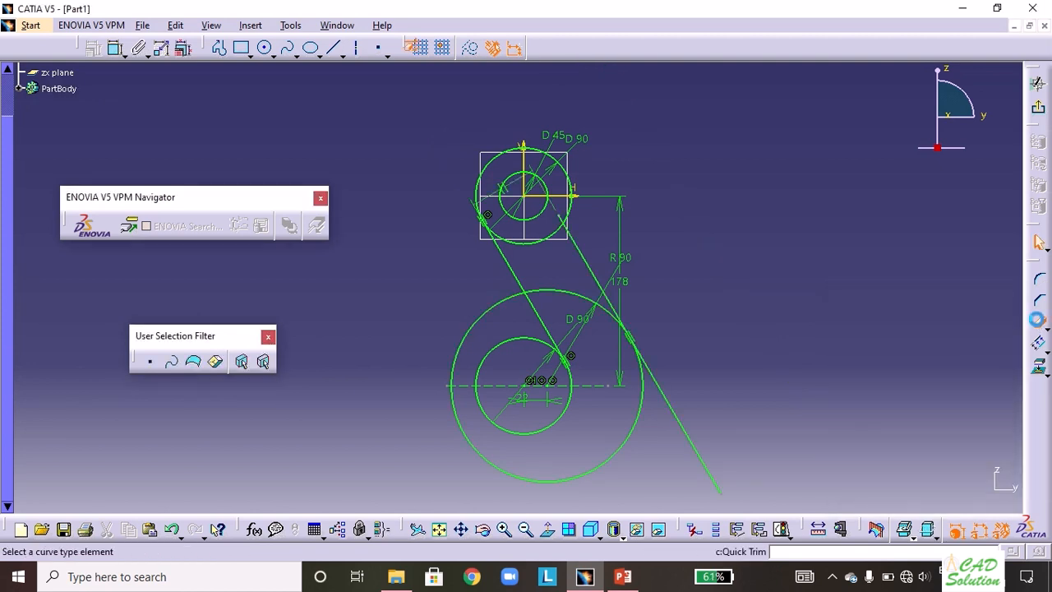
Quick Trim the right diagonal line back to its tangent point on the large circle and to the outer upper circle
{"action": "left_click", "coordinate": [684, 434]}
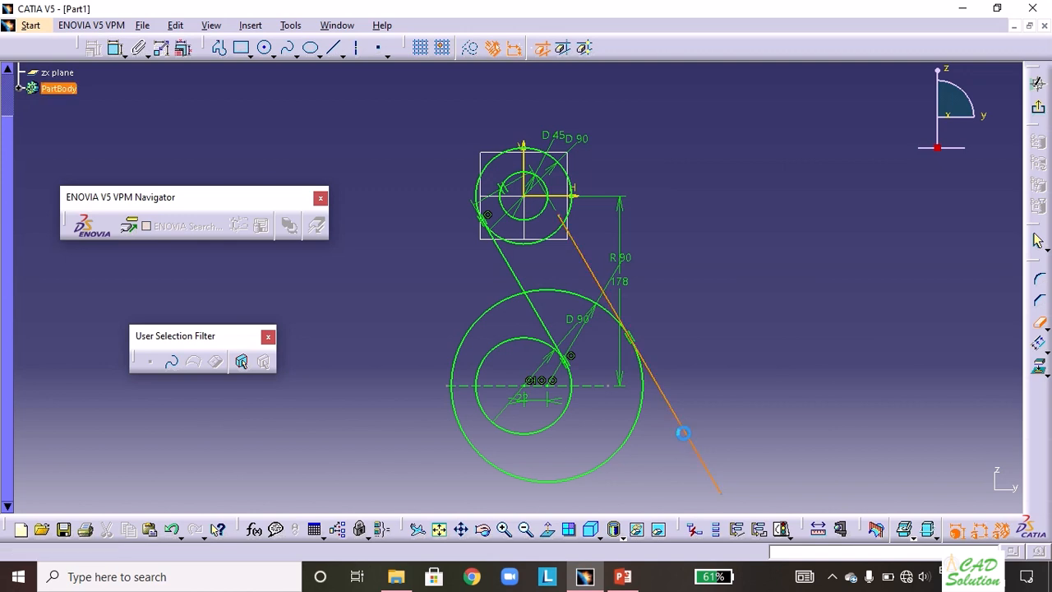
{"action": "left_click", "coordinate": [559, 218]}
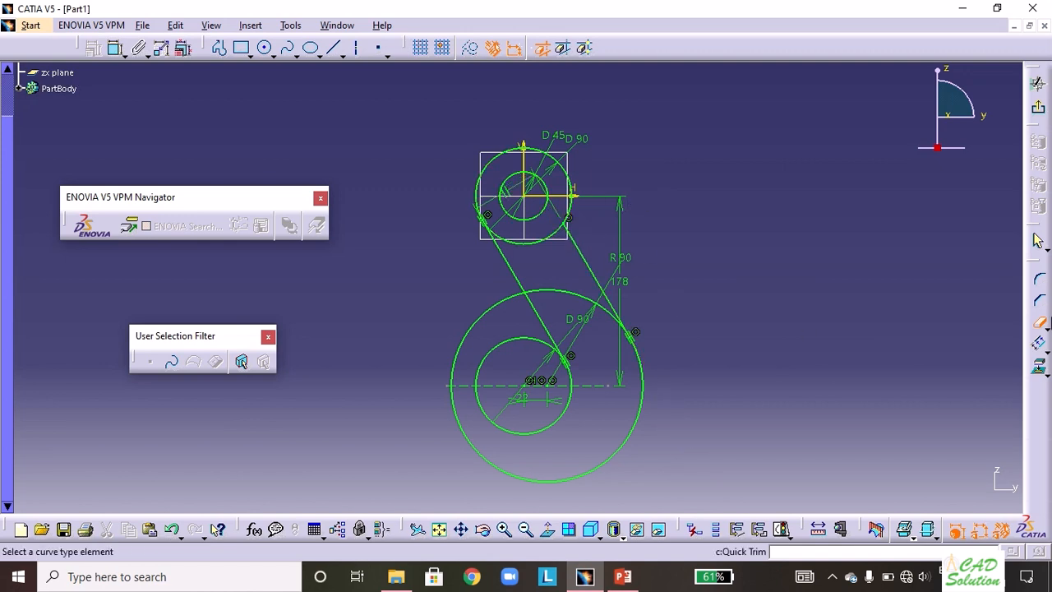
{"action": "key", "text": "Escape"}
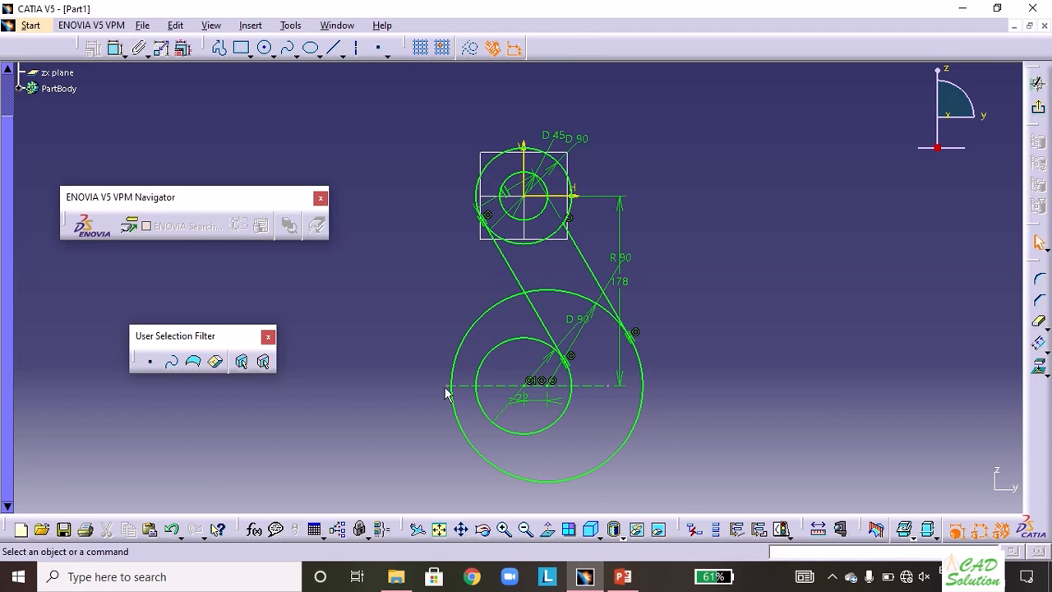
Extend the horizontal construction axis through the lower circles well beyond the large circle on its left side
{"action": "left_click", "coordinate": [451, 389]}
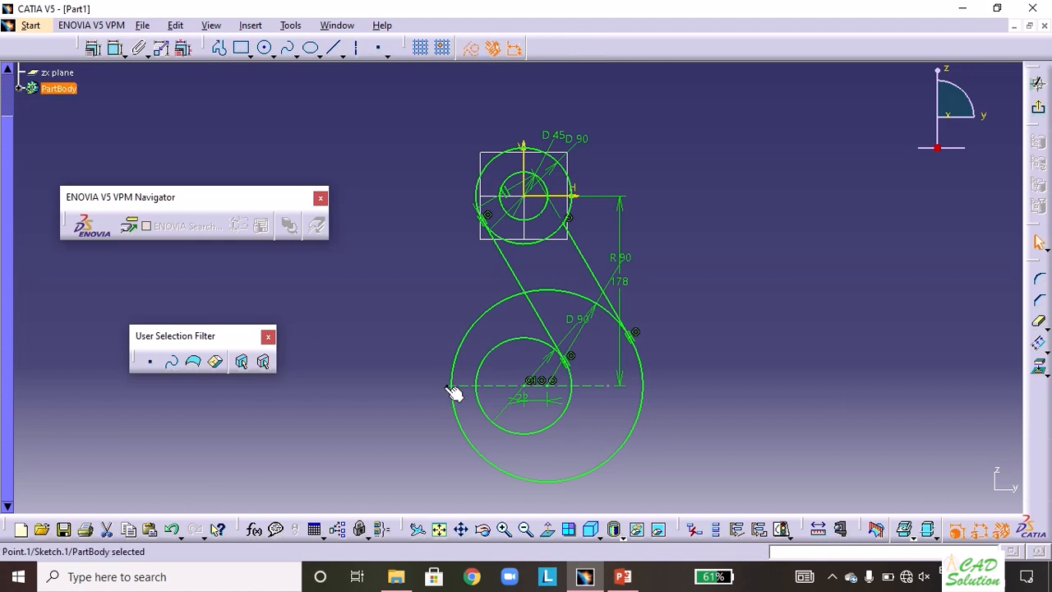
{"action": "left_click_drag", "start_coordinate": [445, 389], "coordinate": [320, 386]}
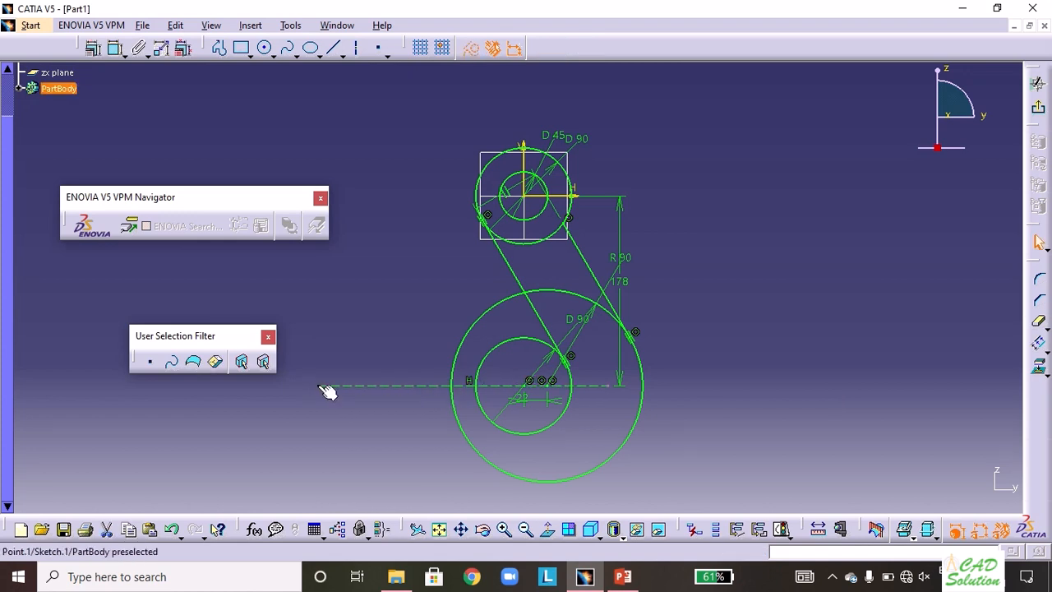
{"action": "left_click", "coordinate": [378, 322]}
Sketch two circles centred on the extended axis left of the large circle, radius about 29 mm for the nearer and about 60.5 mm for the farther
{"action": "left_click", "coordinate": [264, 47]}
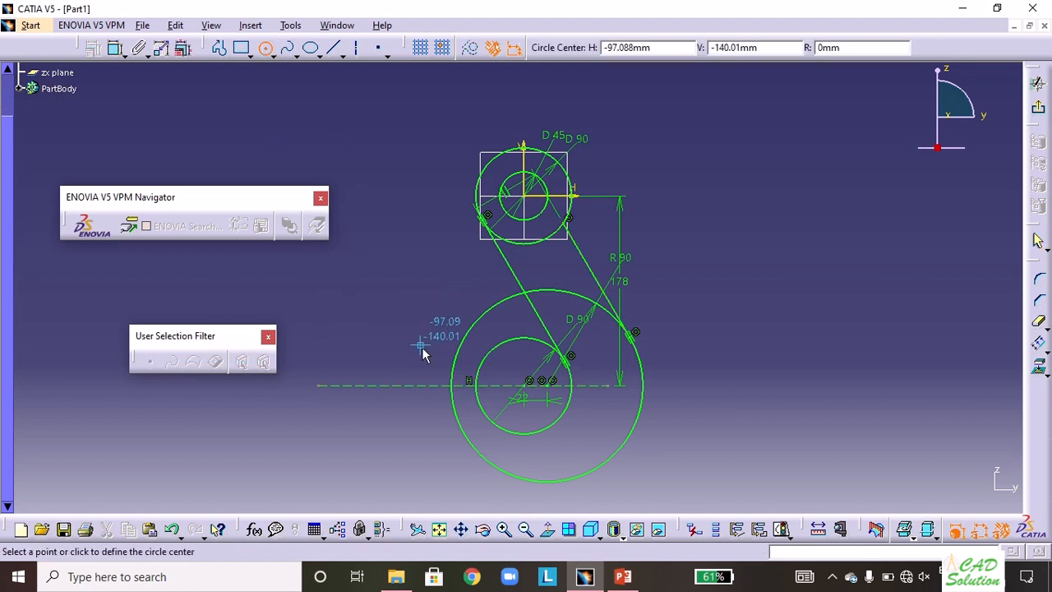
{"action": "left_click", "coordinate": [411, 384]}
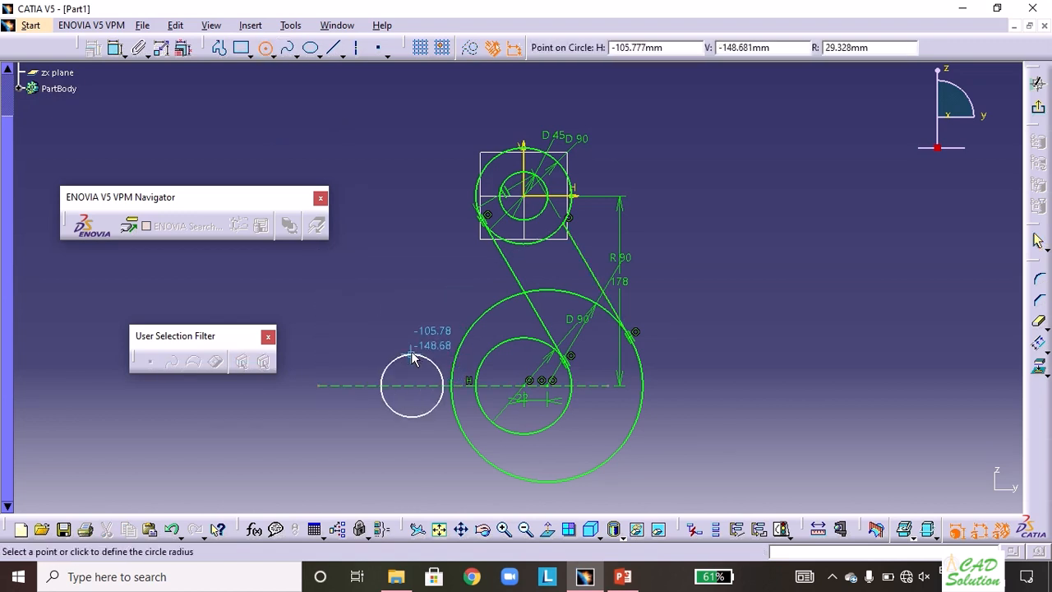
{"action": "left_click", "coordinate": [411, 354]}
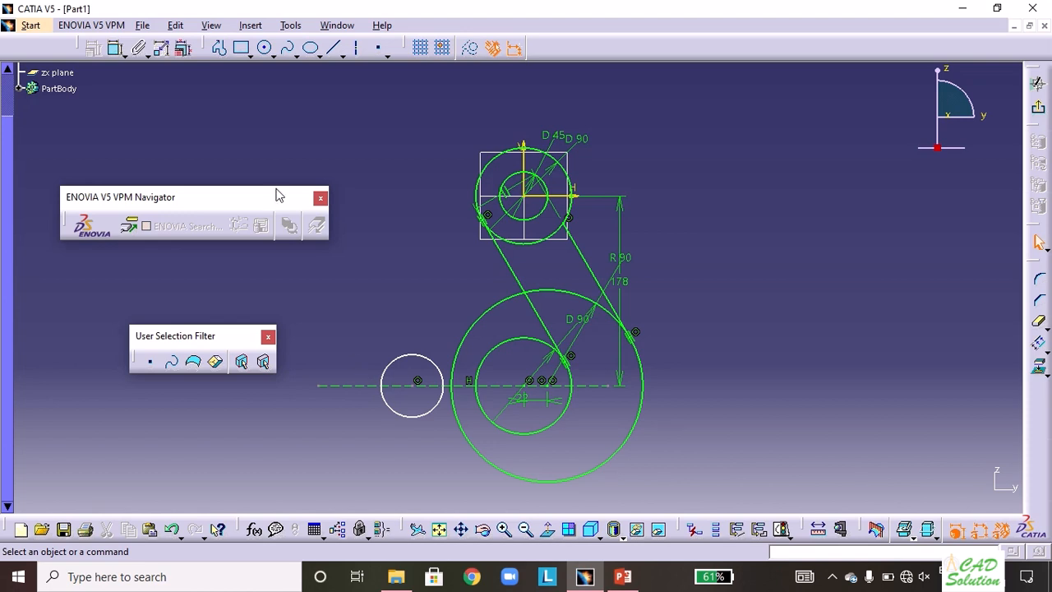
{"action": "left_click", "coordinate": [265, 47]}
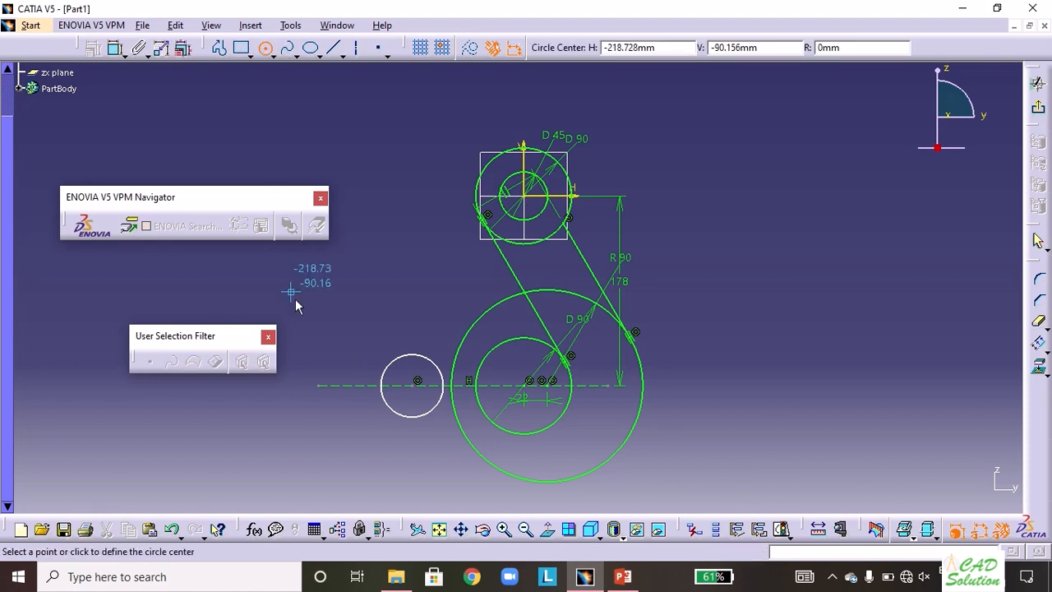
{"action": "left_click", "coordinate": [338, 386]}
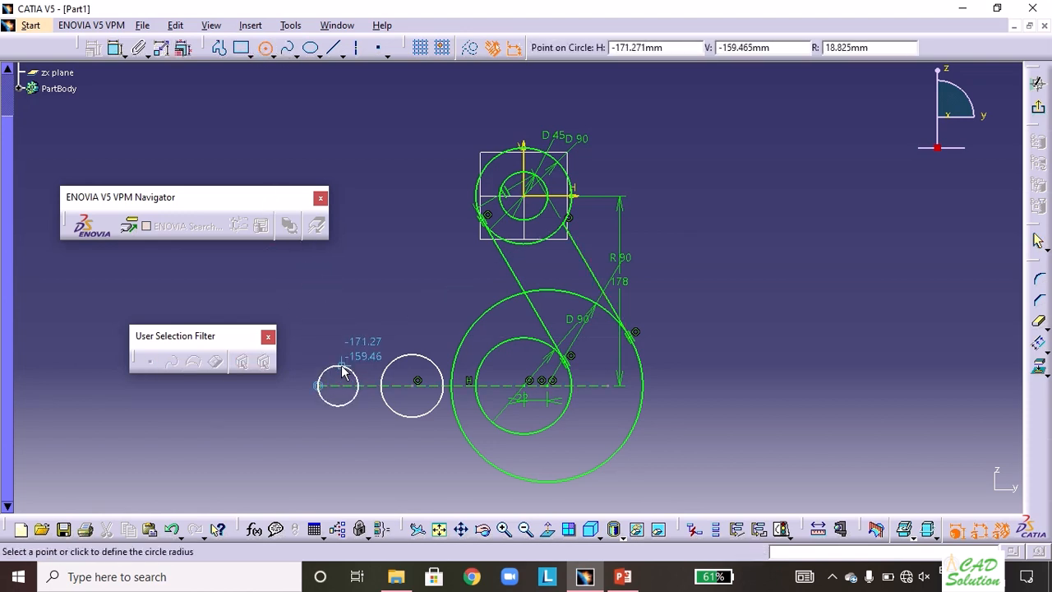
{"action": "left_click", "coordinate": [366, 332]}
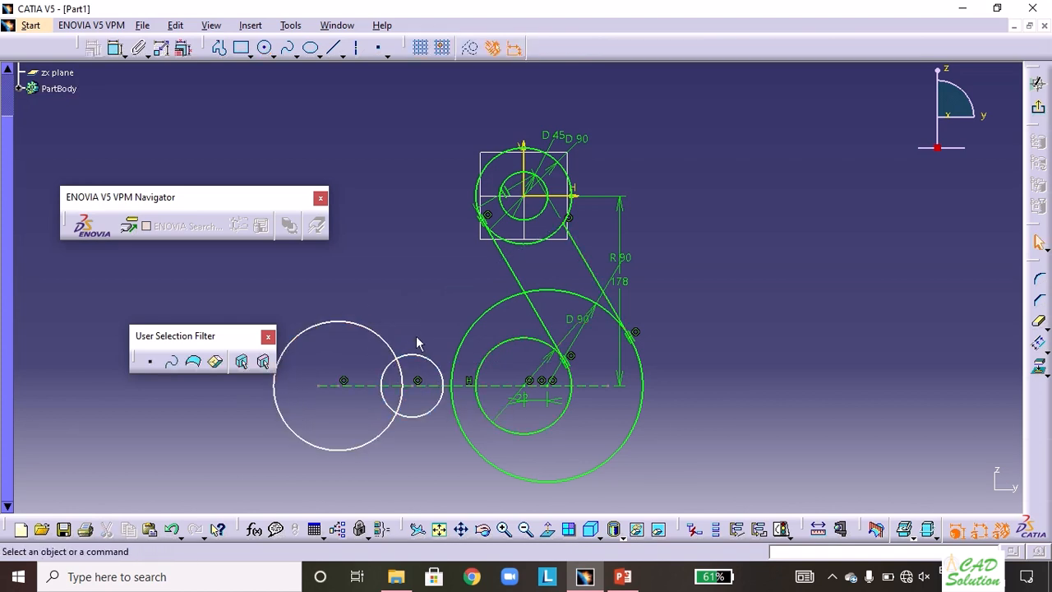
Check reference drawing 8 in File Explorer and add radius dimensions to the two new circles on the extended axis
{"action": "left_click", "coordinate": [396, 577]}
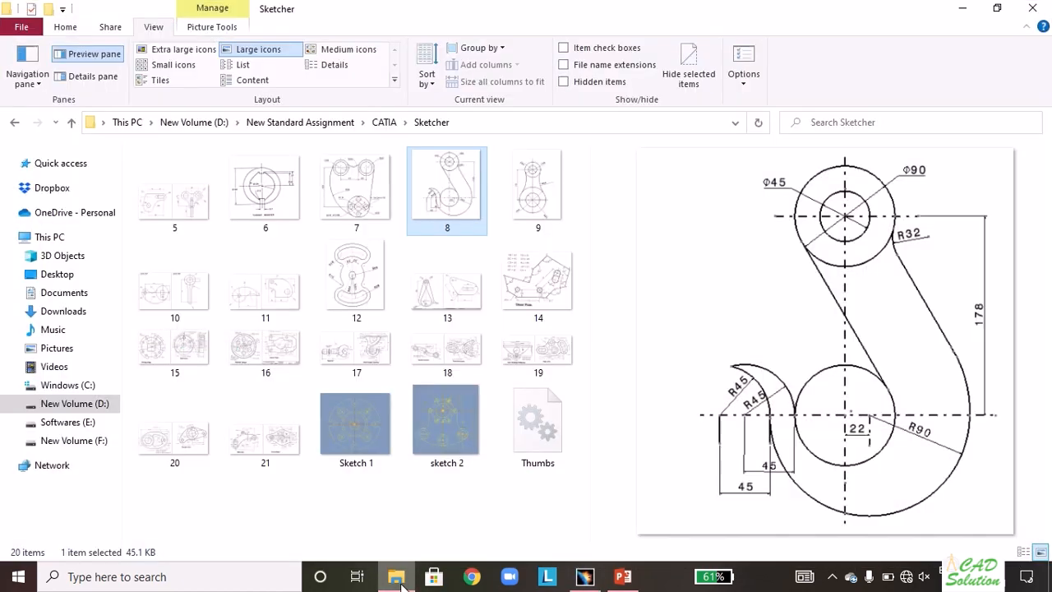
{"action": "left_click", "coordinate": [398, 578]}
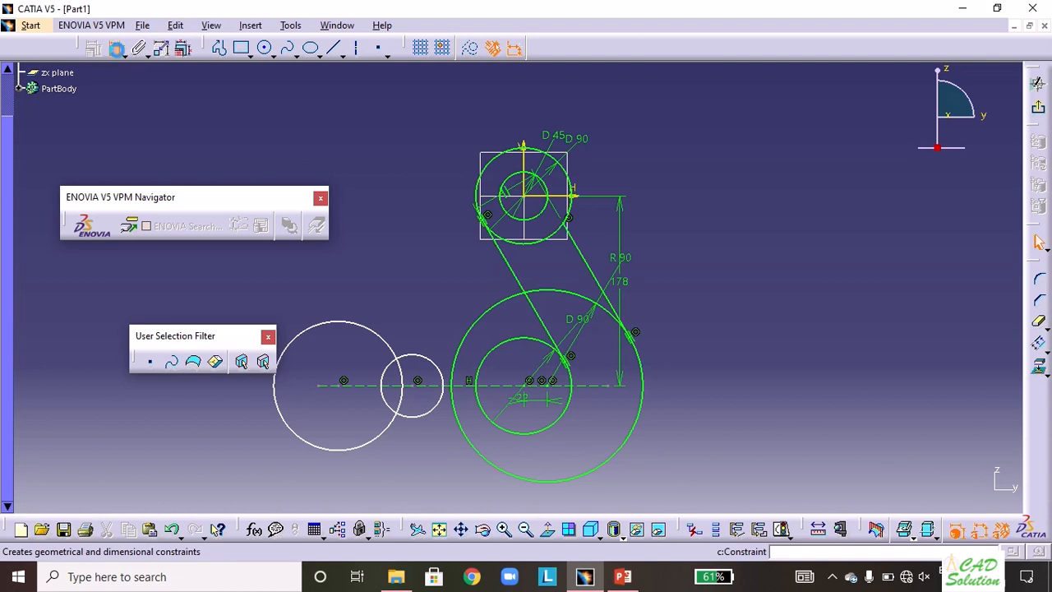
{"action": "left_click", "coordinate": [115, 47]}
{"action": "left_click", "coordinate": [429, 410]}
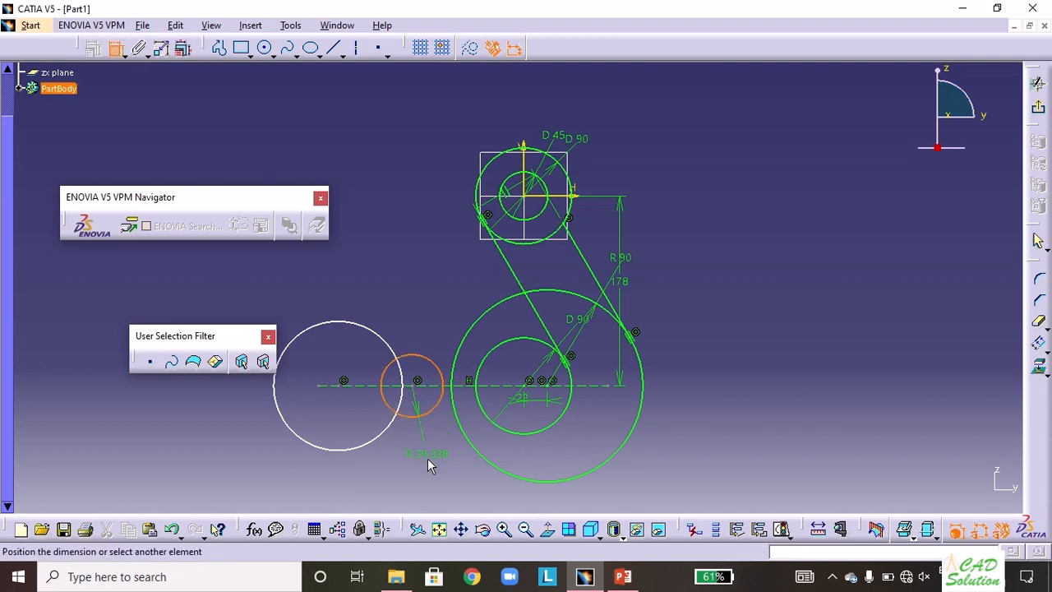
{"action": "left_click", "coordinate": [427, 460]}
{"action": "left_click", "coordinate": [347, 450]}
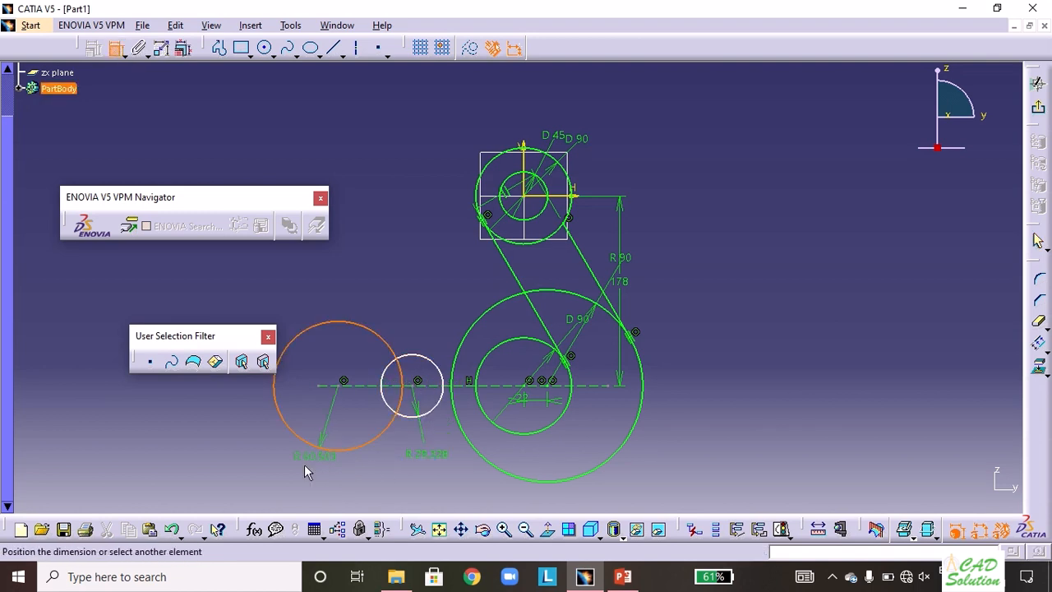
{"action": "left_click", "coordinate": [298, 470]}
Set the radius of both new circles left of the large circle to 45 mm
{"action": "double_click", "coordinate": [295, 469]}
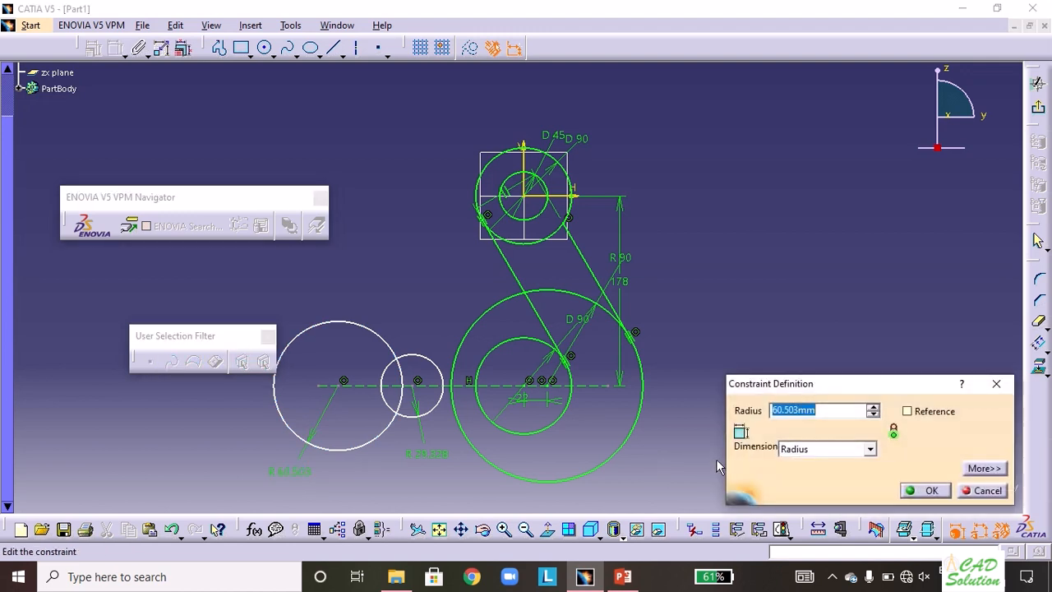
{"action": "type", "text": "45"}
{"action": "left_click", "coordinate": [929, 490]}
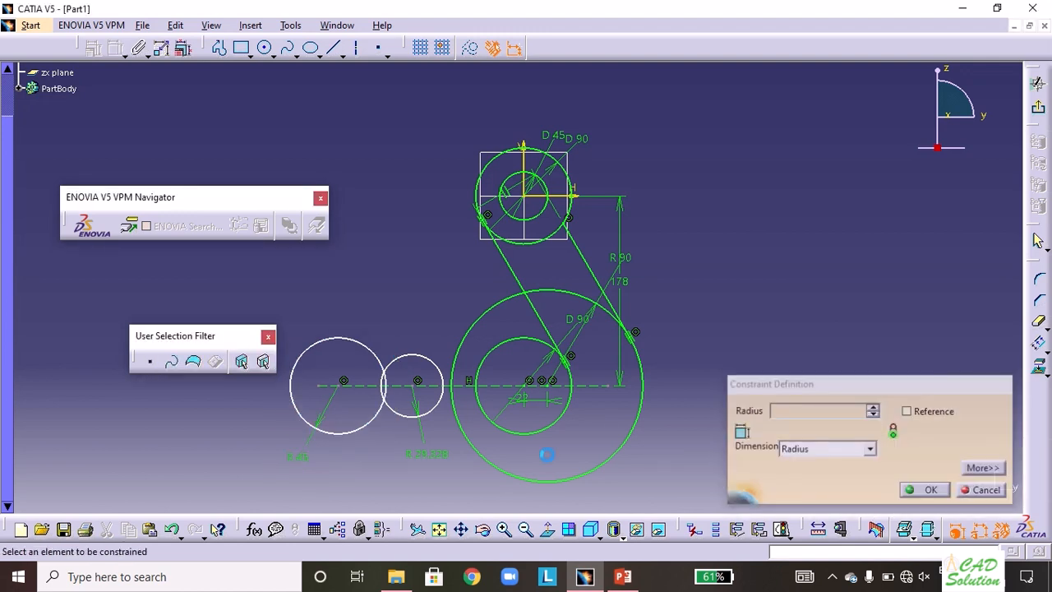
{"action": "double_click", "coordinate": [439, 464]}
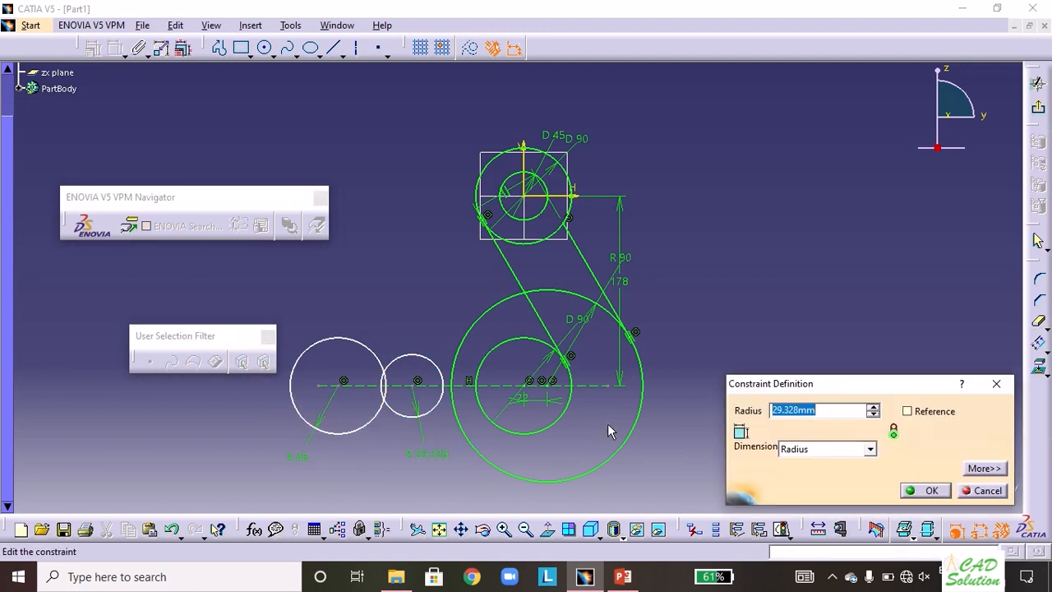
{"action": "type", "text": "45"}
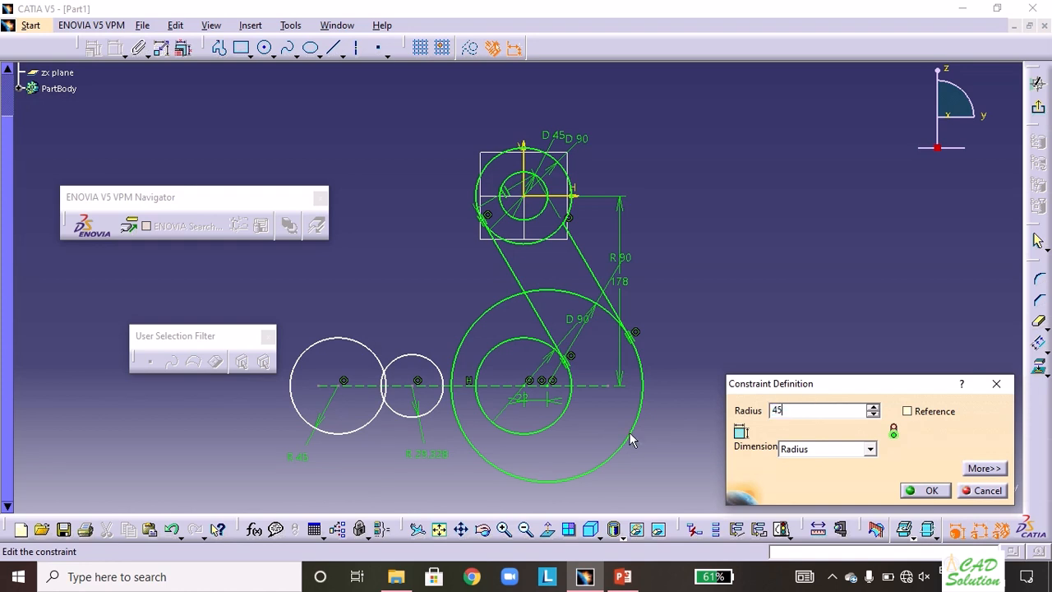
{"action": "left_click", "coordinate": [926, 493]}
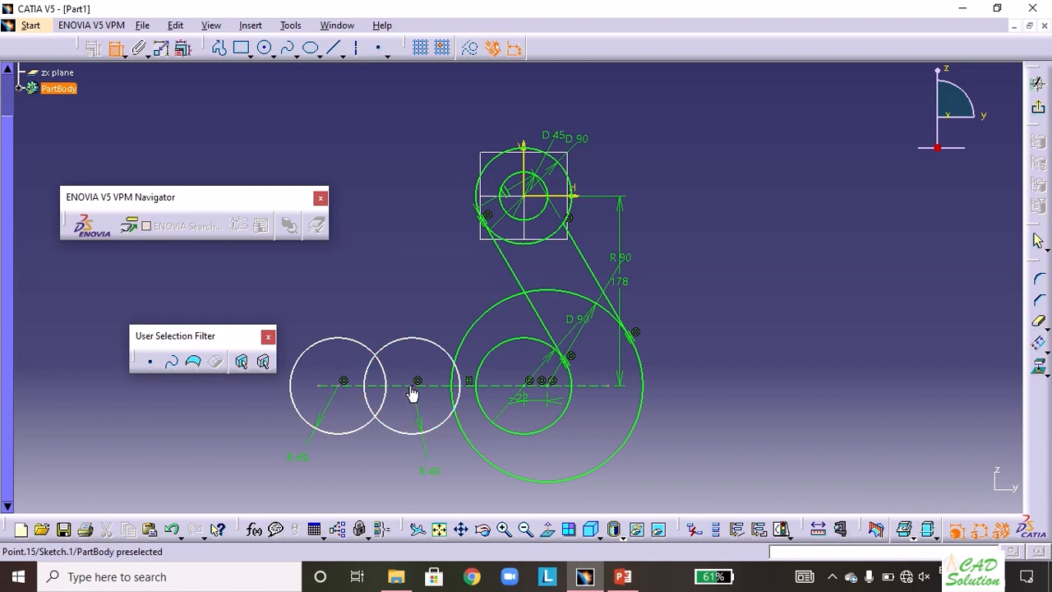
Dimension the distance from the nearer R 45 circle's centre to the D 90 lower circle's left edge and set it to 45 mm
{"action": "left_click", "coordinate": [482, 399]}
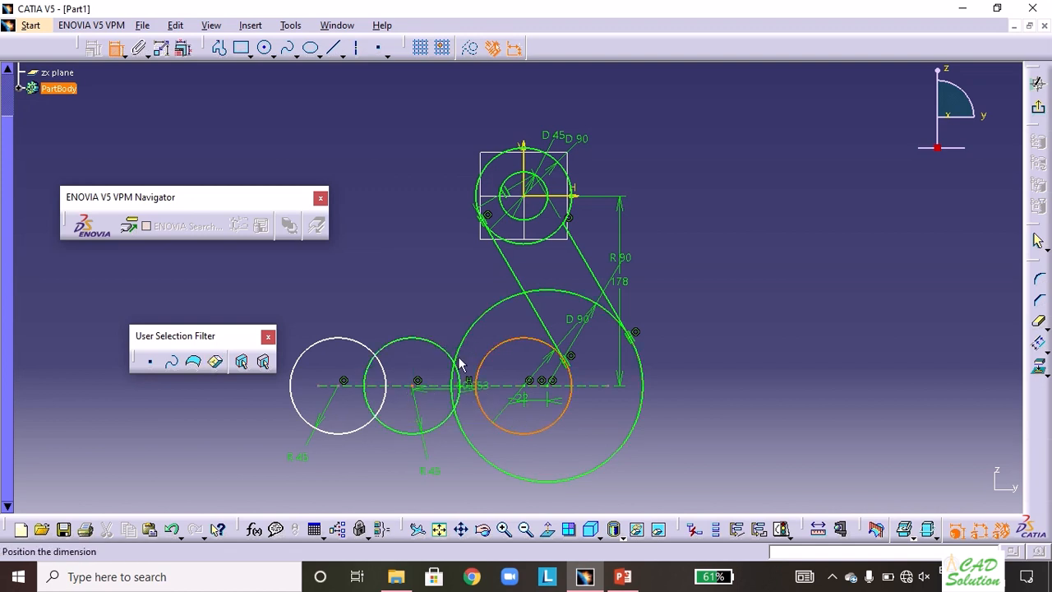
{"action": "left_click", "coordinate": [446, 301]}
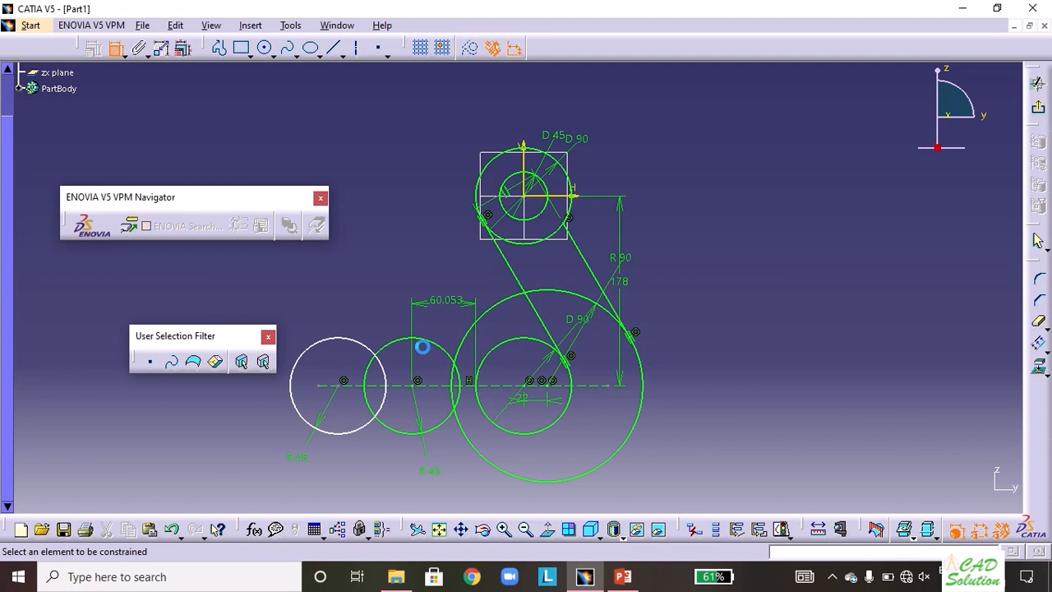
{"action": "double_click", "coordinate": [442, 300]}
{"action": "type", "text": "45"}
{"action": "key", "text": "Return"}
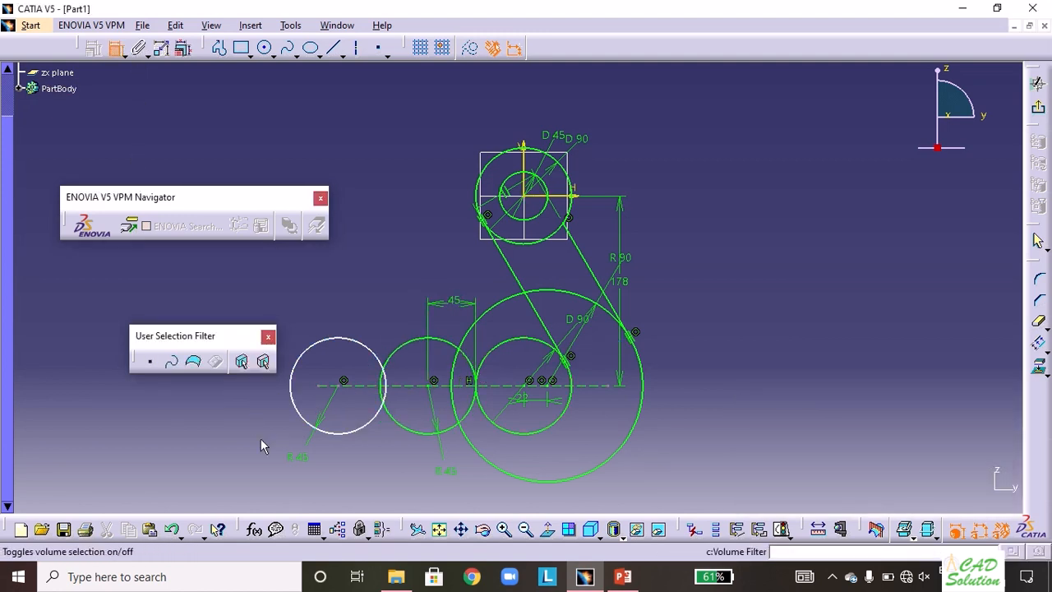
Dimension the distance from the farther R 45 circle's centre to the large R 90 circle's left edge and set it to 45 mm
{"action": "left_click", "coordinate": [343, 385]}
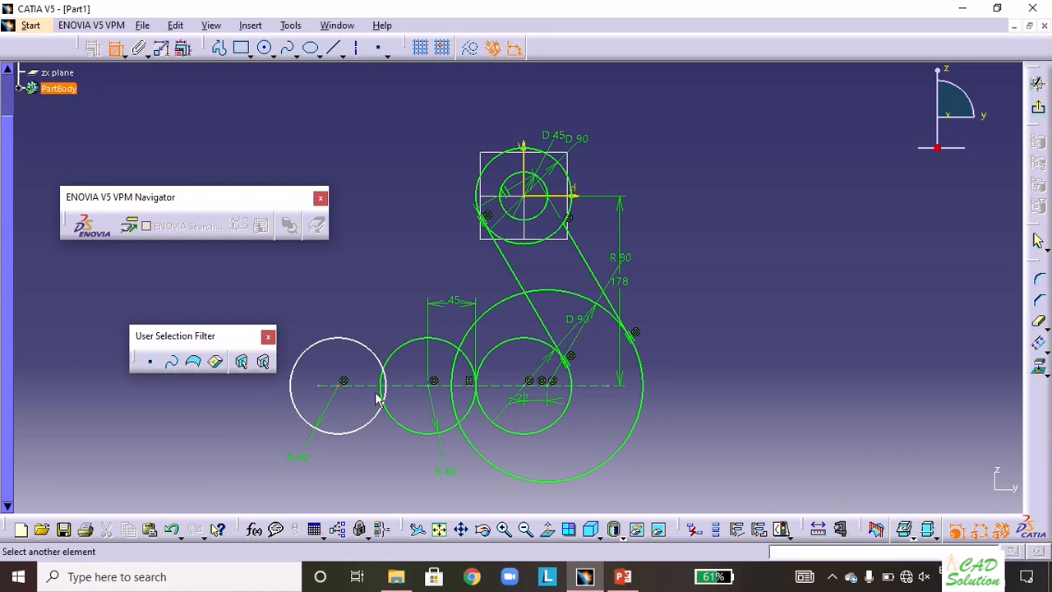
{"action": "left_click", "coordinate": [457, 378]}
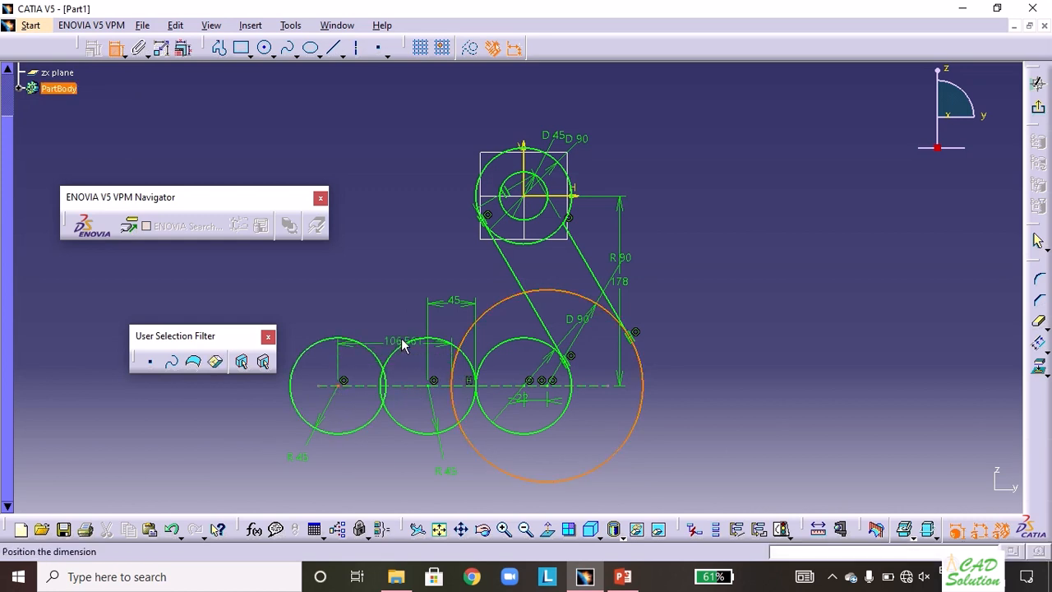
{"action": "left_click", "coordinate": [401, 451]}
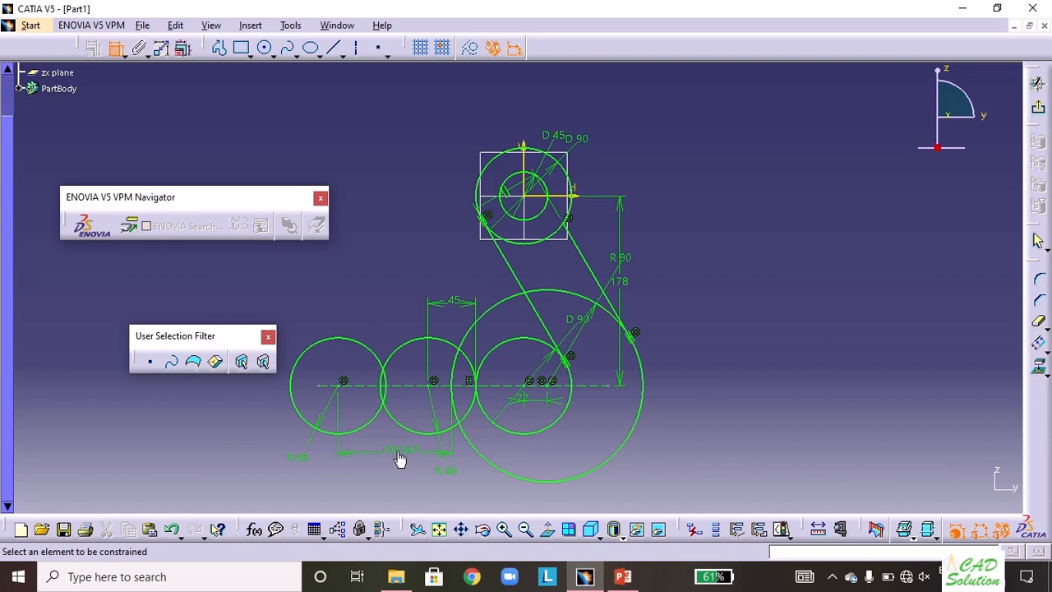
{"action": "double_click", "coordinate": [398, 454]}
{"action": "type", "text": "45"}
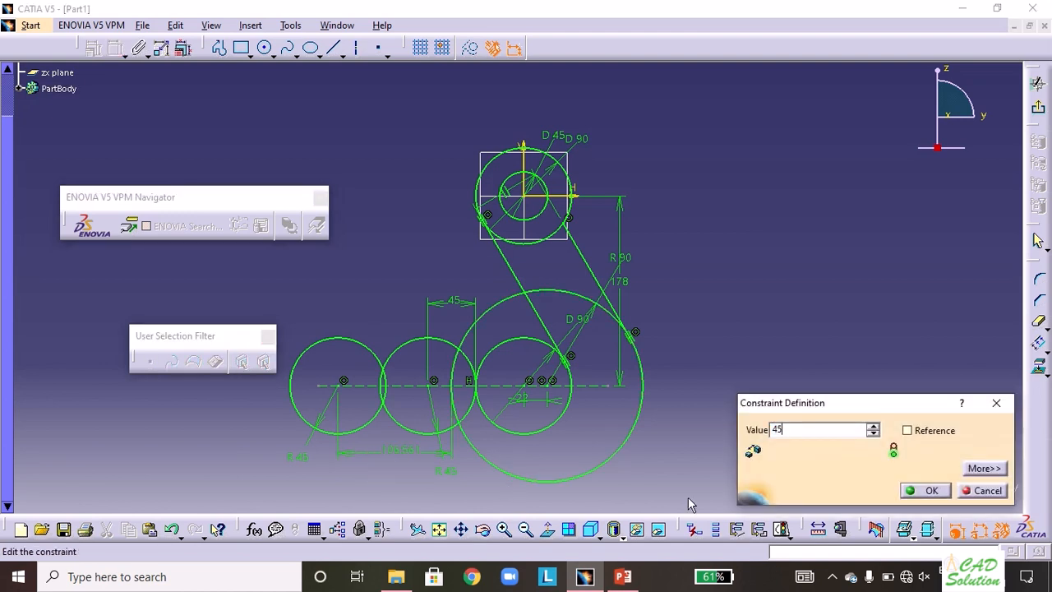
{"action": "left_click", "coordinate": [937, 490]}
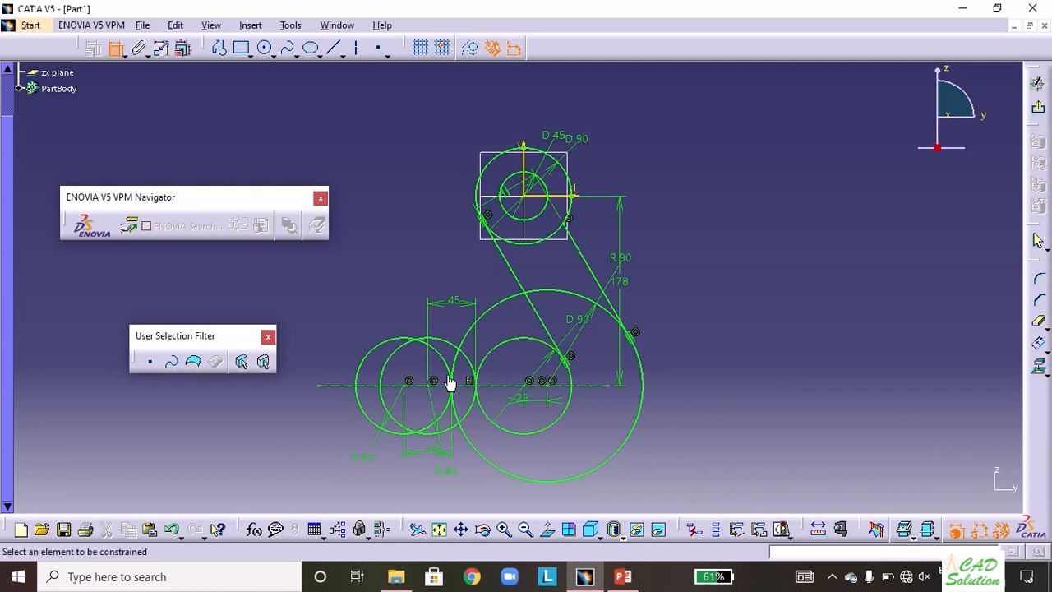
Trim the two R 45 circles to the pointed hook-tip arcs above the axis and remove the large R 90 circle's upper arc
{"action": "left_click", "coordinate": [1039, 321]}
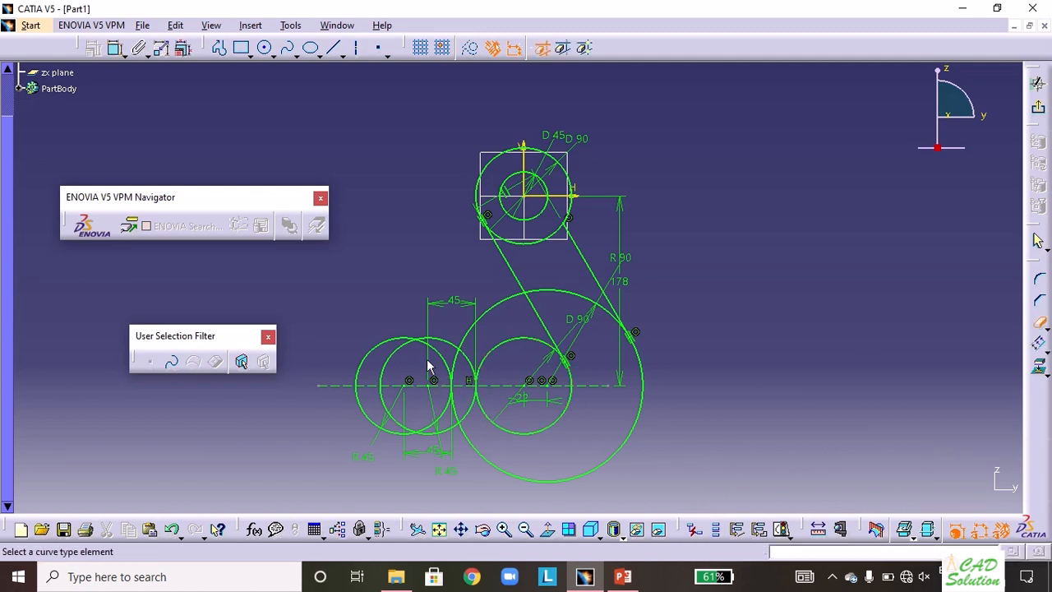
{"action": "left_click", "coordinate": [408, 350]}
{"action": "left_click", "coordinate": [379, 352]}
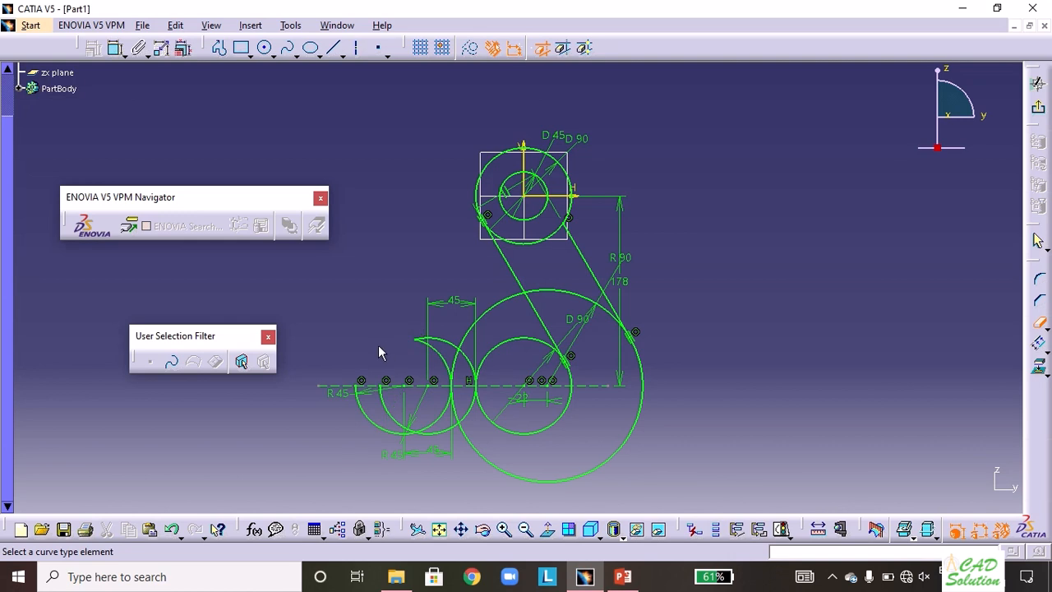
{"action": "left_click", "coordinate": [374, 422]}
{"action": "left_click", "coordinate": [387, 411]}
{"action": "left_click", "coordinate": [442, 414]}
{"action": "left_click", "coordinate": [472, 411]}
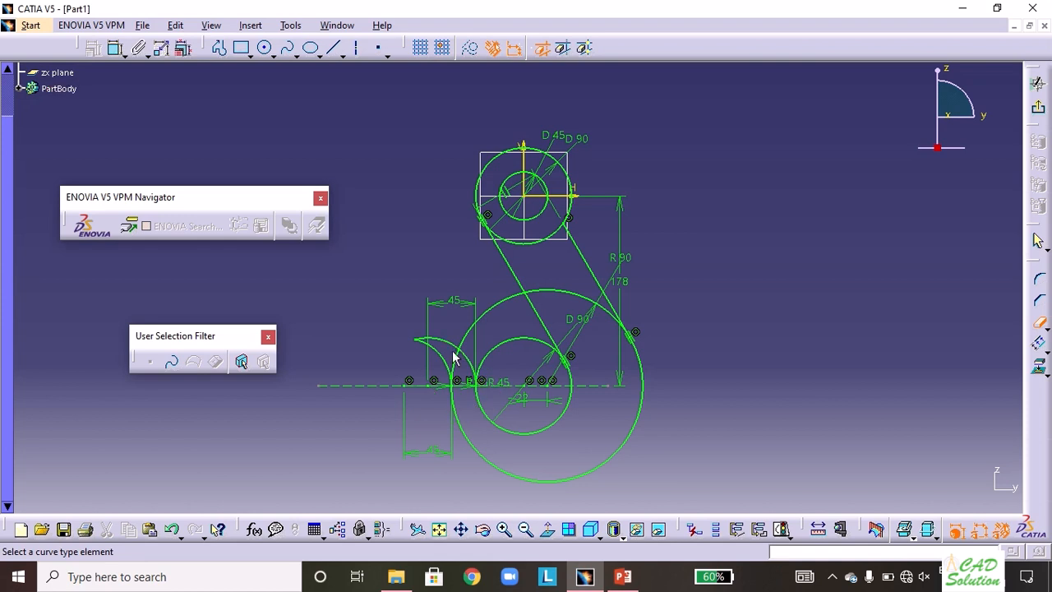
{"action": "left_click", "coordinate": [586, 297]}
{"action": "left_click", "coordinate": [518, 305]}
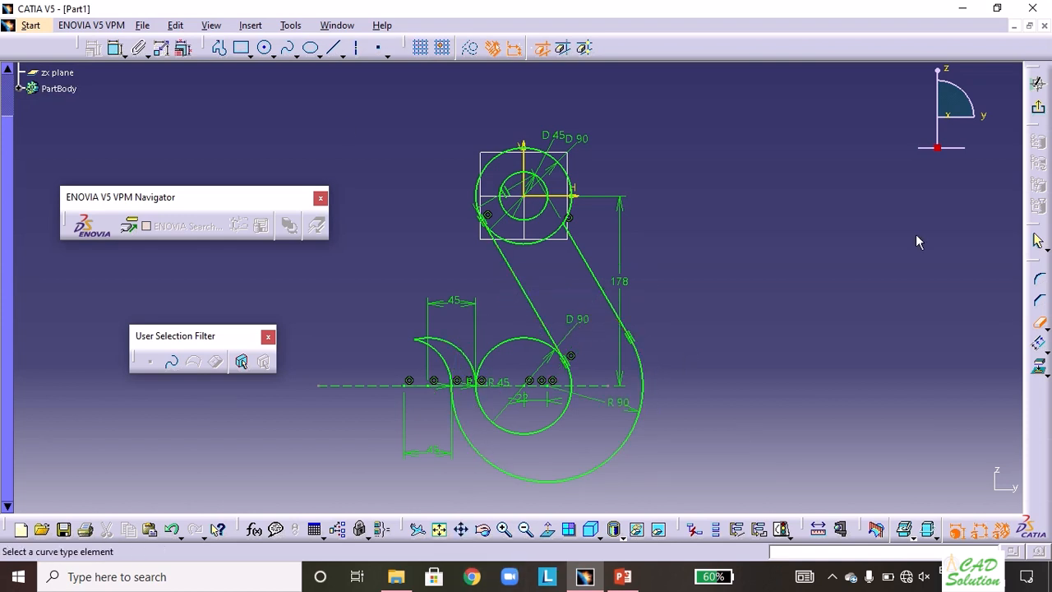
Sketch a circle of about 59 mm radius in the free space right of the hook and set its radius to 32 mm
{"action": "left_click", "coordinate": [265, 47]}
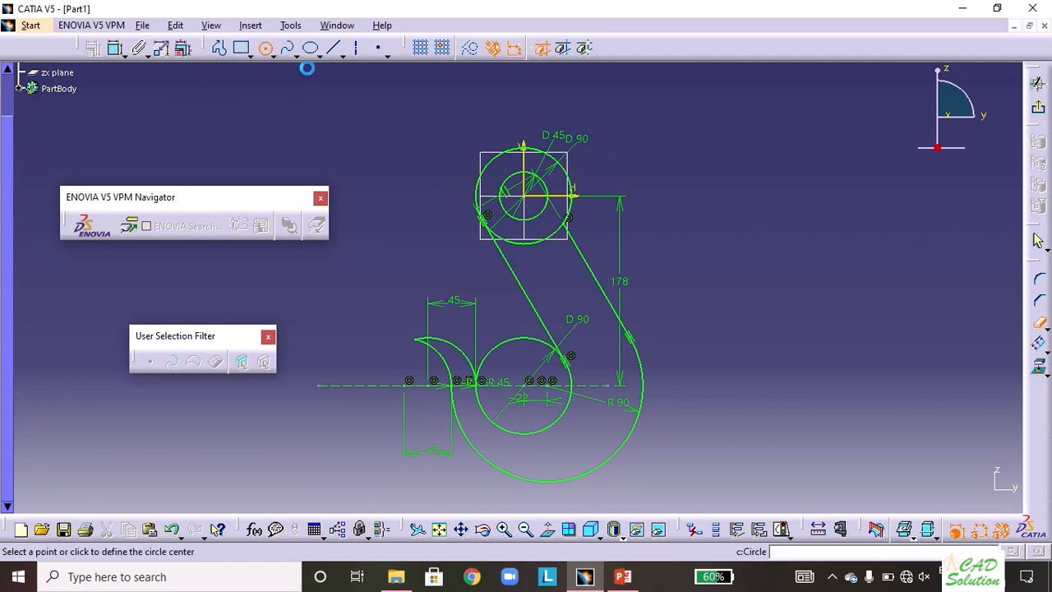
{"action": "left_click", "coordinate": [777, 256]}
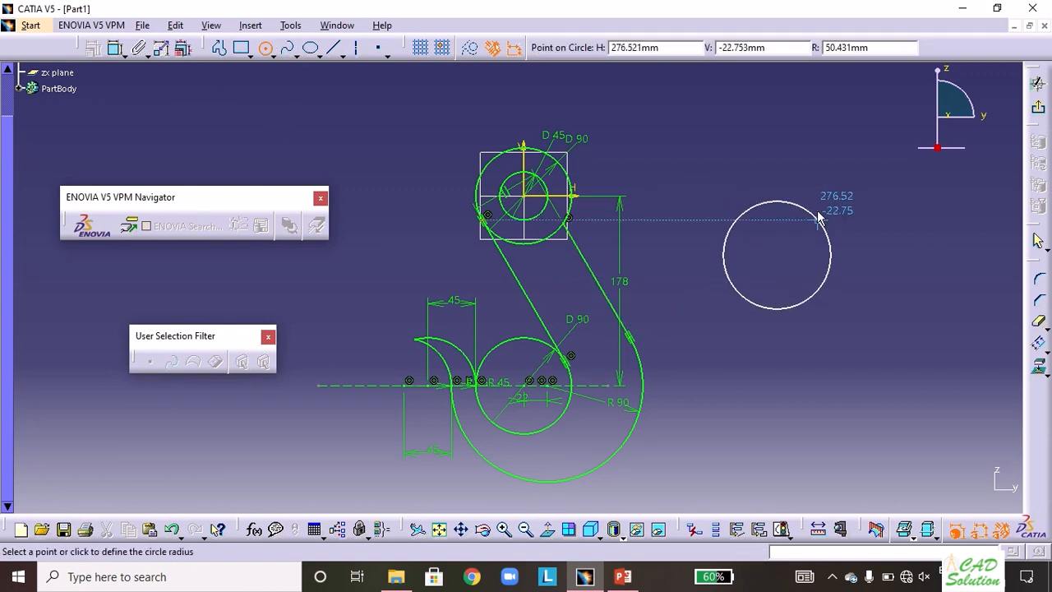
{"action": "left_click", "coordinate": [817, 208]}
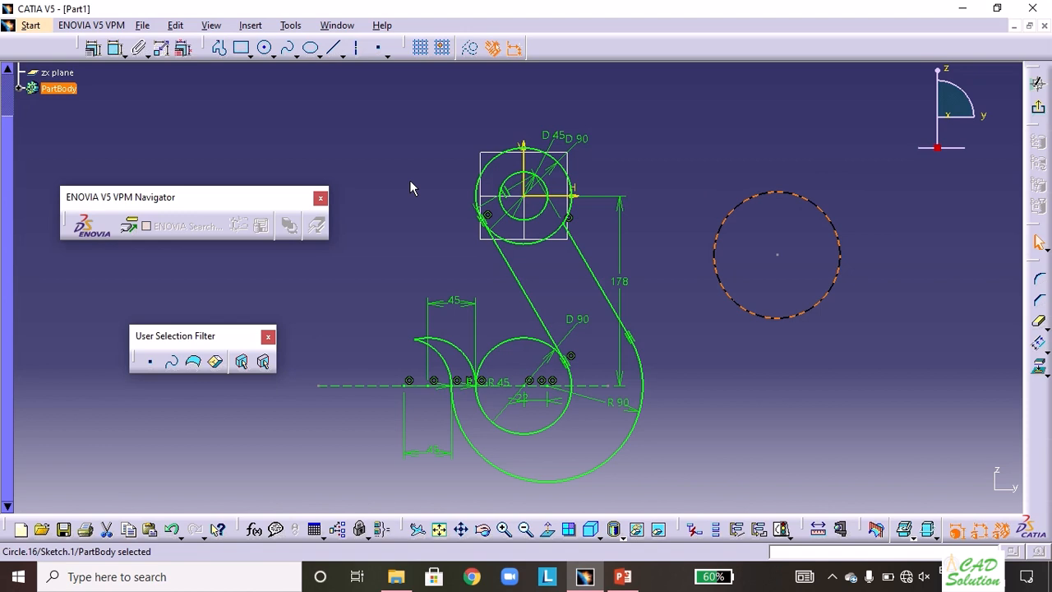
{"action": "left_click", "coordinate": [115, 47]}
{"action": "left_click", "coordinate": [768, 140]}
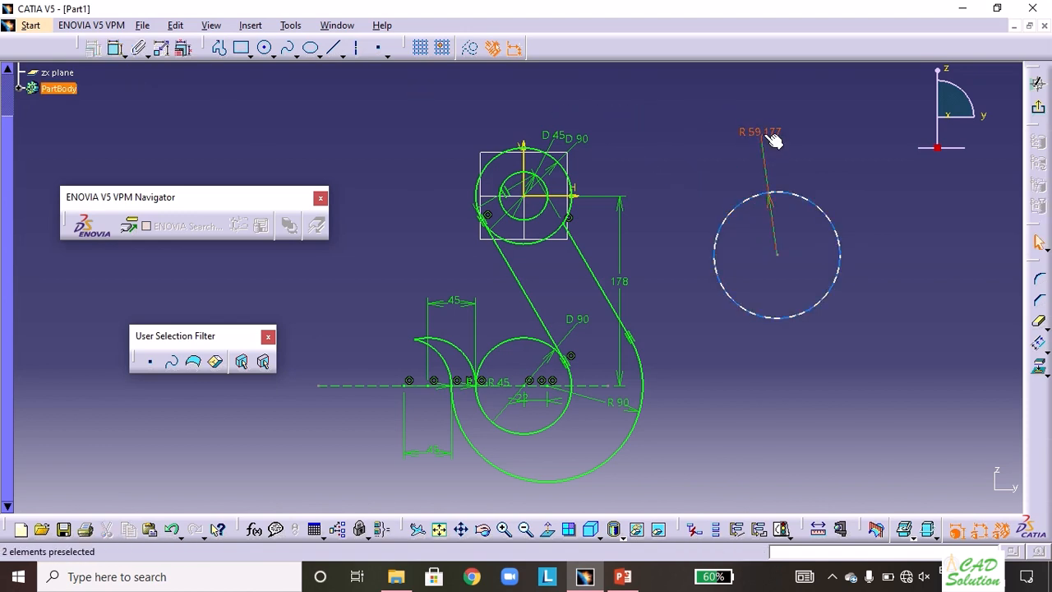
{"action": "double_click", "coordinate": [764, 140]}
{"action": "type", "text": "32"}
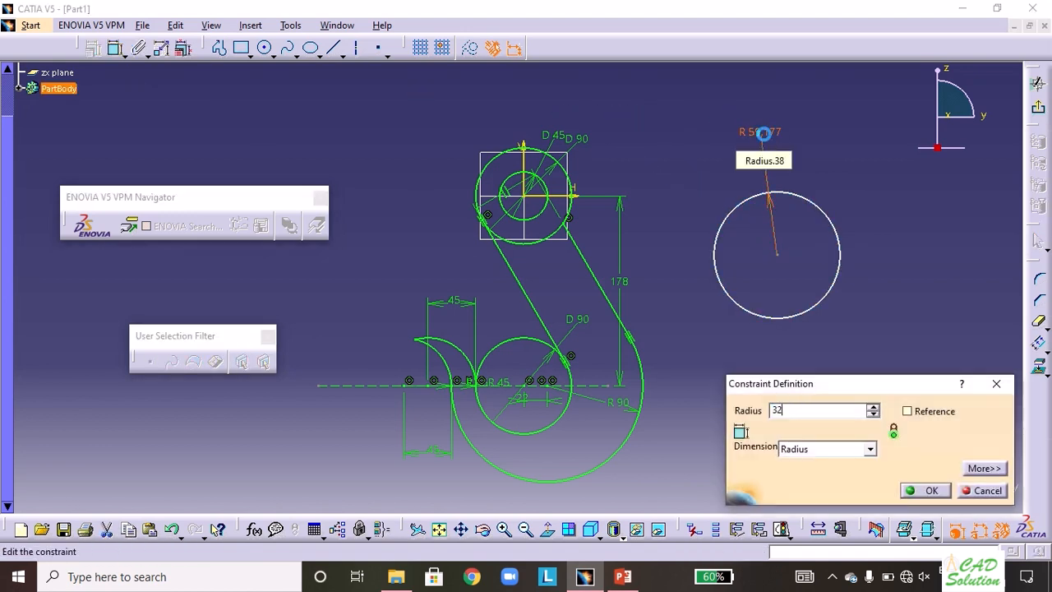
{"action": "key", "text": "Return"}
Constrain the R 32 circle tangent to the right slanted line of the hook shank
{"action": "left_click", "coordinate": [746, 271]}
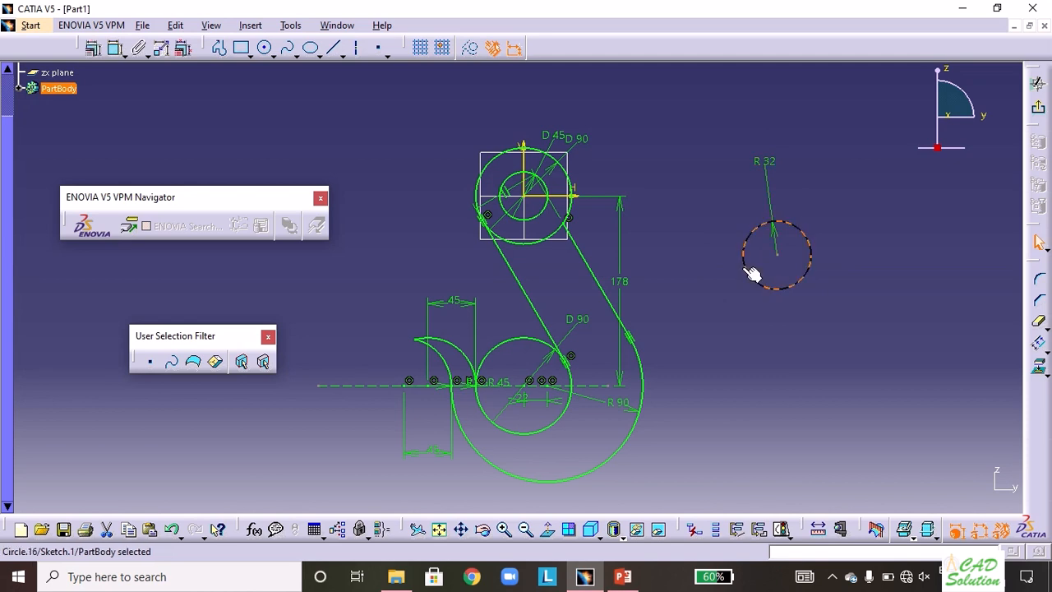
{"action": "left_click", "coordinate": [607, 284], "text": "ctrl"}
{"action": "left_click", "coordinate": [93, 48]}
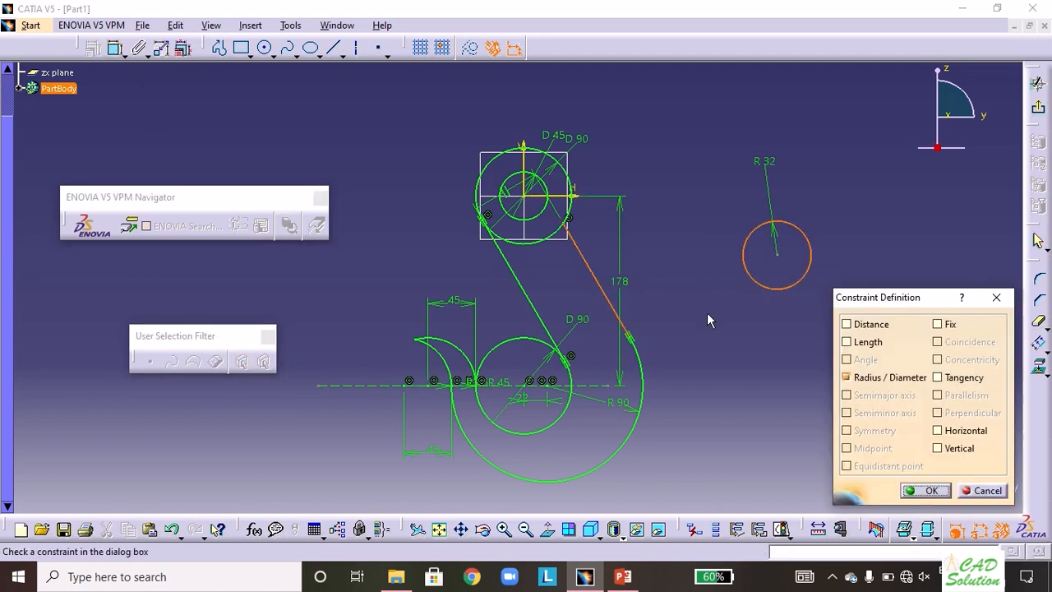
{"action": "left_click", "coordinate": [962, 380]}
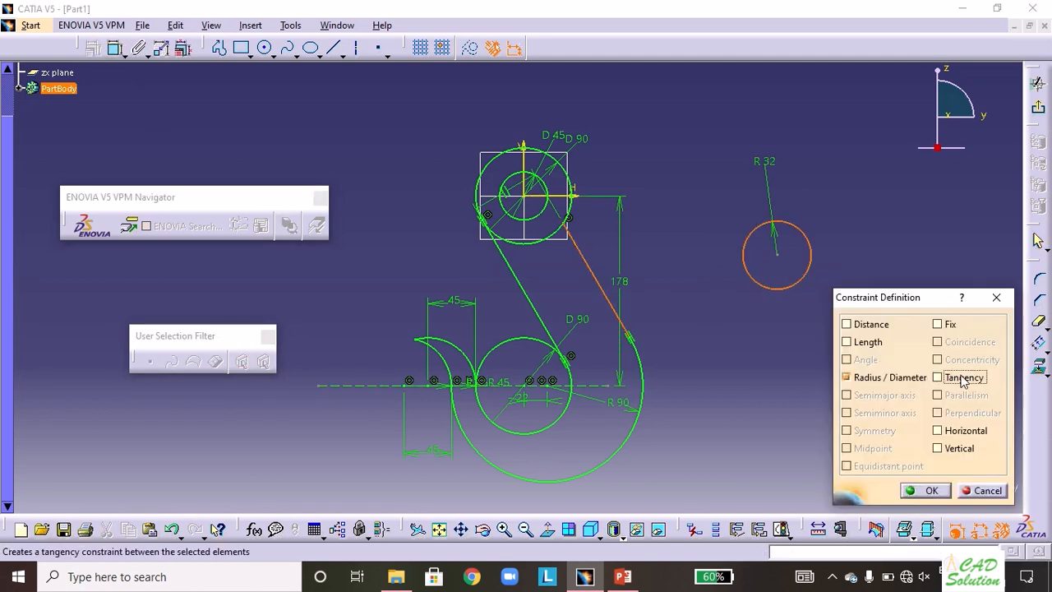
{"action": "left_click", "coordinate": [928, 491]}
Constrain the R 32 circle tangent to the D 90 circle at the top of the hook
{"action": "left_click", "coordinate": [634, 296]}
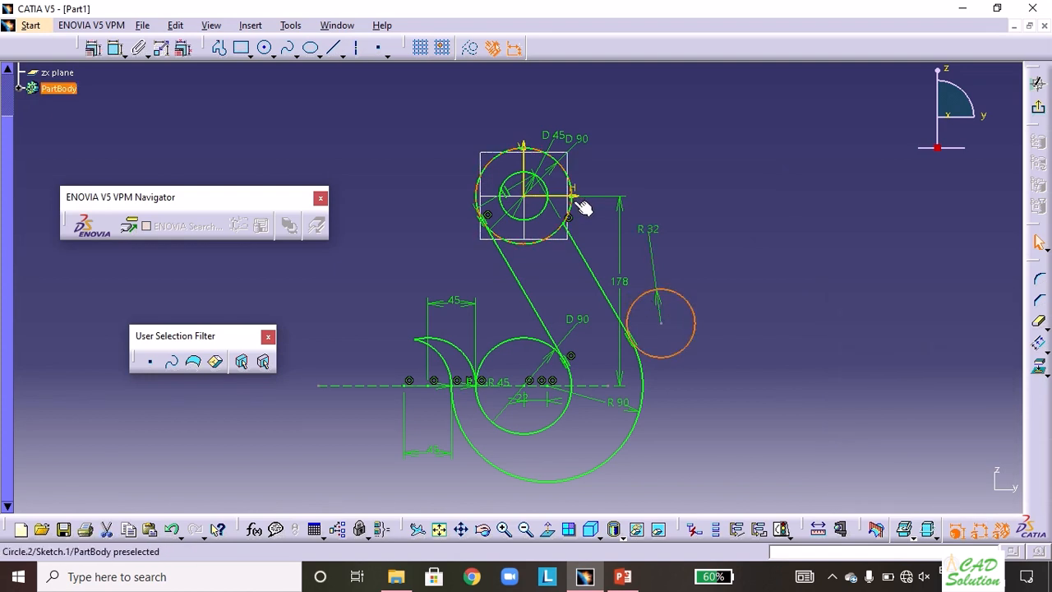
{"action": "left_click", "coordinate": [574, 212], "text": "ctrl"}
{"action": "left_click", "coordinate": [92, 47]}
{"action": "left_click", "coordinate": [938, 377]}
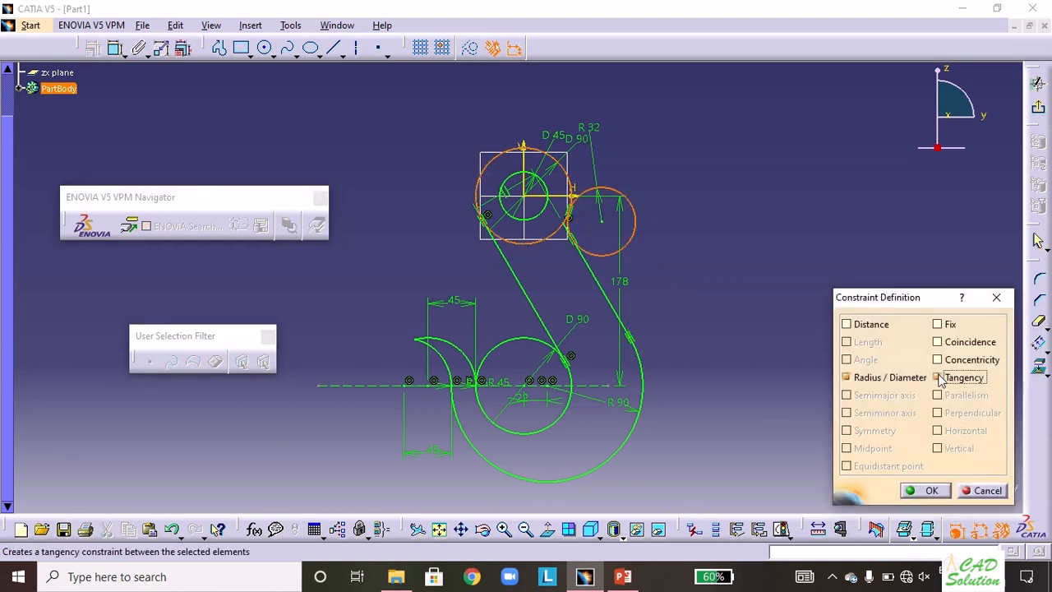
{"action": "left_click", "coordinate": [926, 490]}
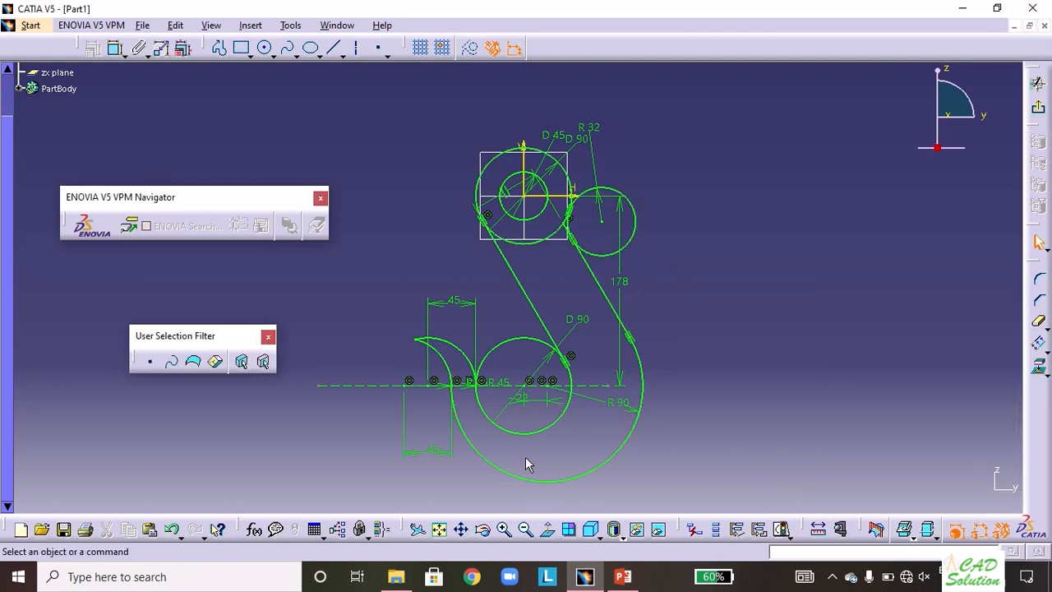
Trim away the outer part of the R 32 circle, keeping only the blend arc between the D 90 eye and the slanted line
{"action": "left_click", "coordinate": [503, 528]}
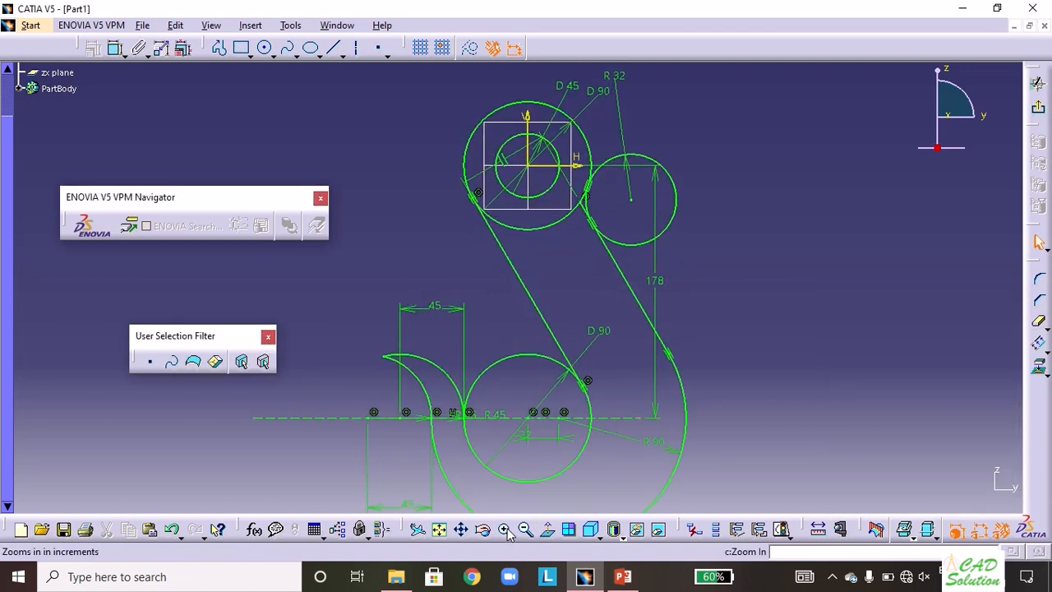
{"action": "left_click", "coordinate": [1037, 321]}
{"action": "left_click", "coordinate": [686, 201]}
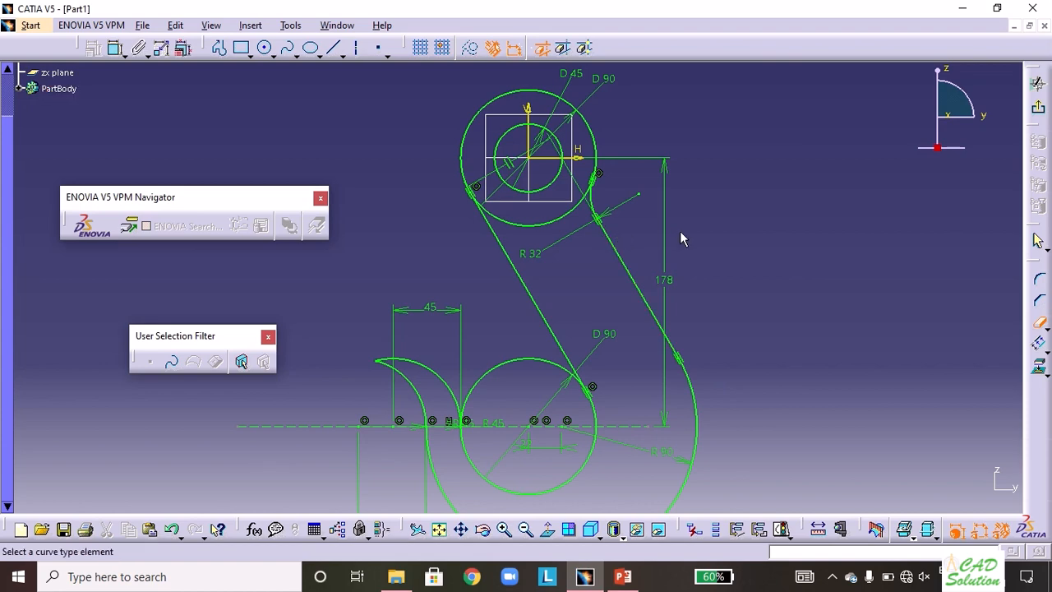
{"action": "left_click", "coordinate": [525, 528]}
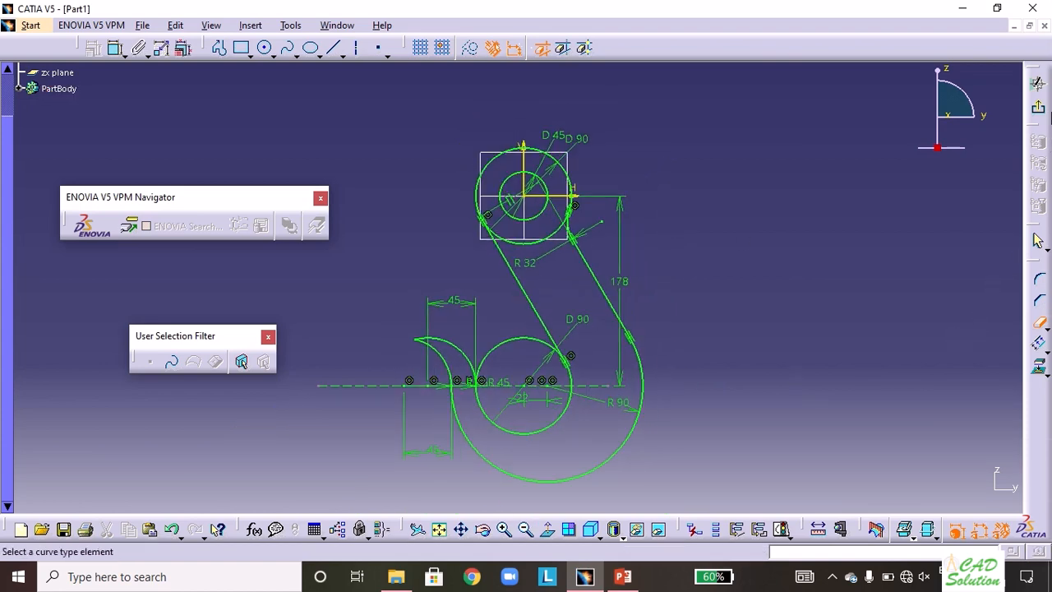
Exit the sketch and hide the xy, yz and zx planes of the part
{"action": "left_click", "coordinate": [1037, 239]}
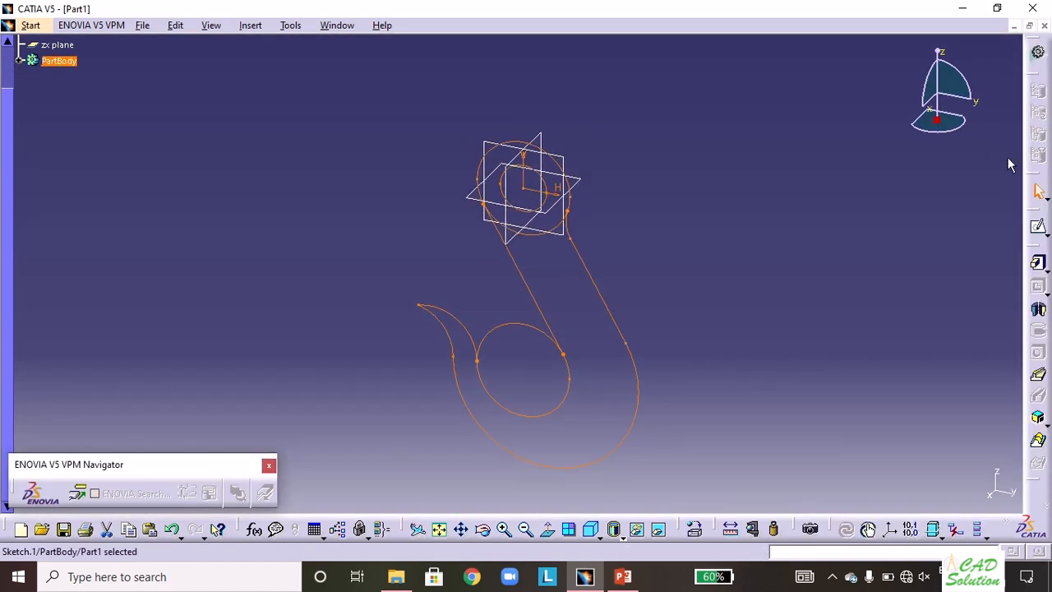
{"action": "left_click", "coordinate": [664, 278]}
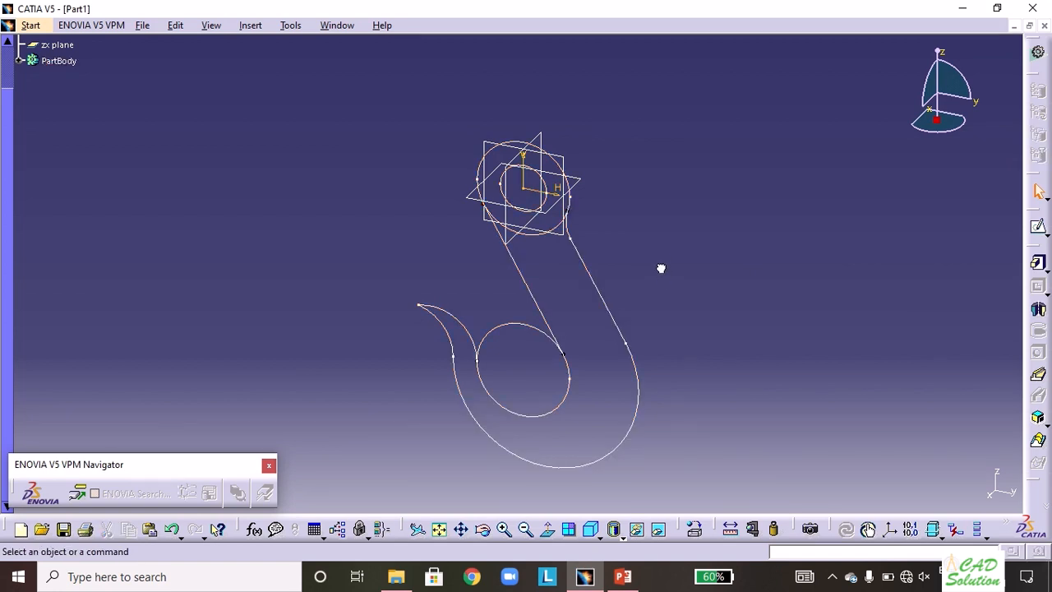
{"action": "scroll", "coordinate": [645, 240], "scroll_direction": "up", "scroll_amount": 3}
{"action": "right_click", "coordinate": [58, 109]}
{"action": "key", "text": "h"}
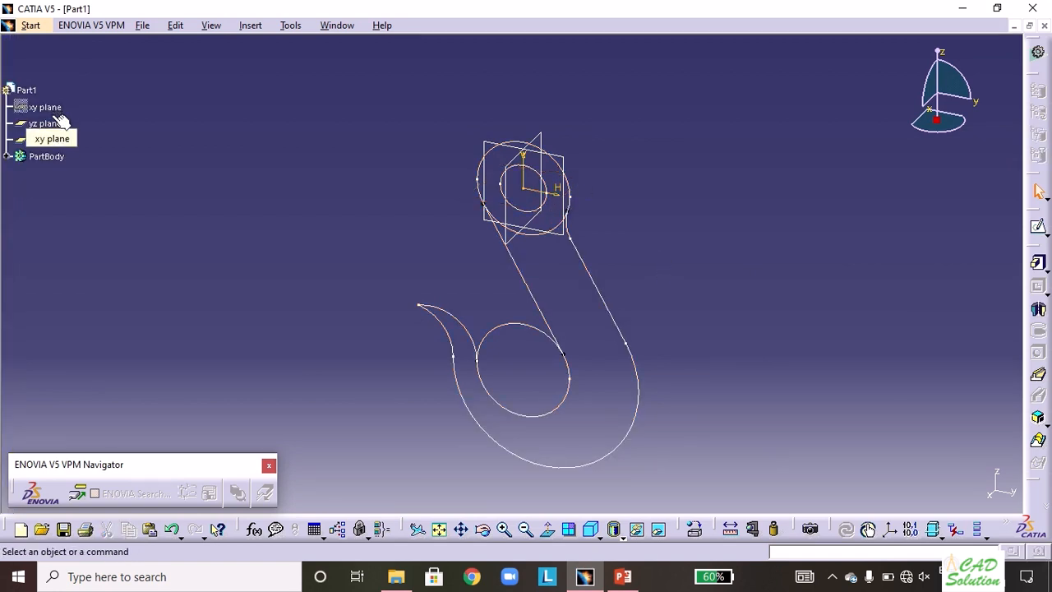
{"action": "right_click", "coordinate": [58, 124]}
{"action": "key", "text": "h"}
{"action": "right_click", "coordinate": [51, 140]}
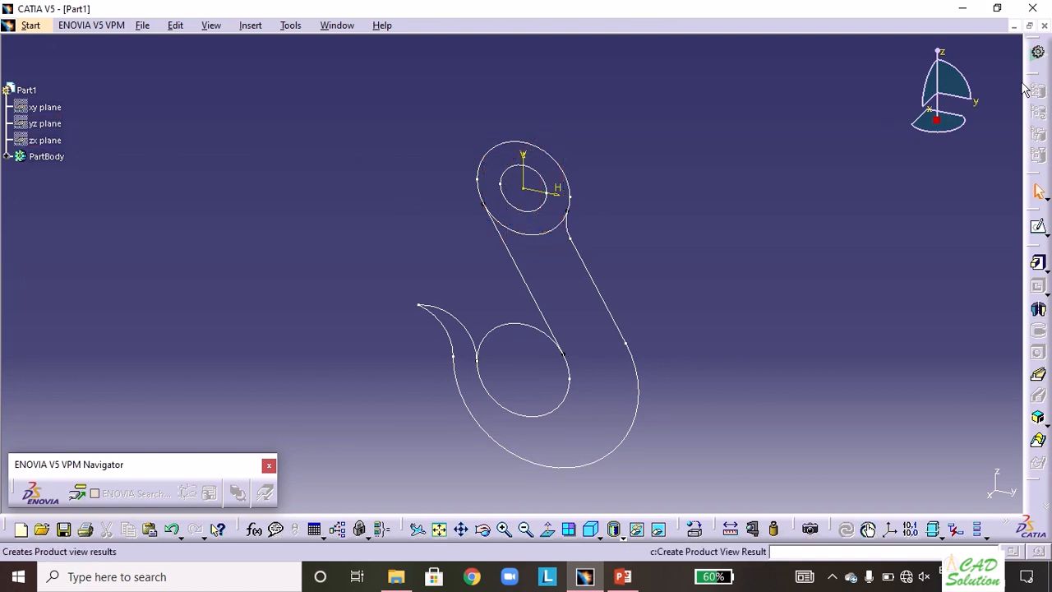
{"action": "left_click_drag", "start_coordinate": [935, 54], "coordinate": [958, 38]}
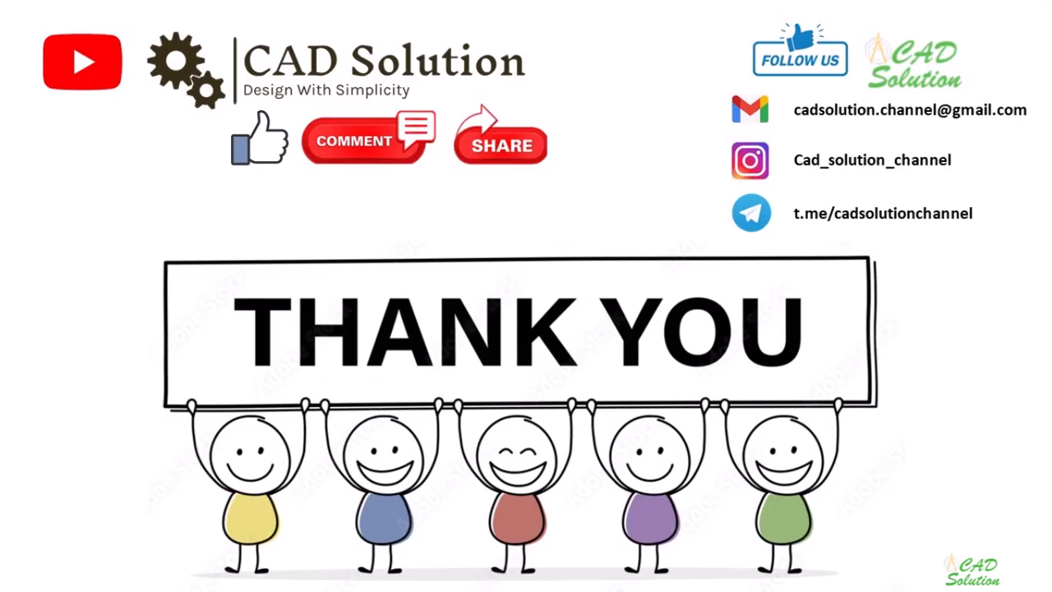